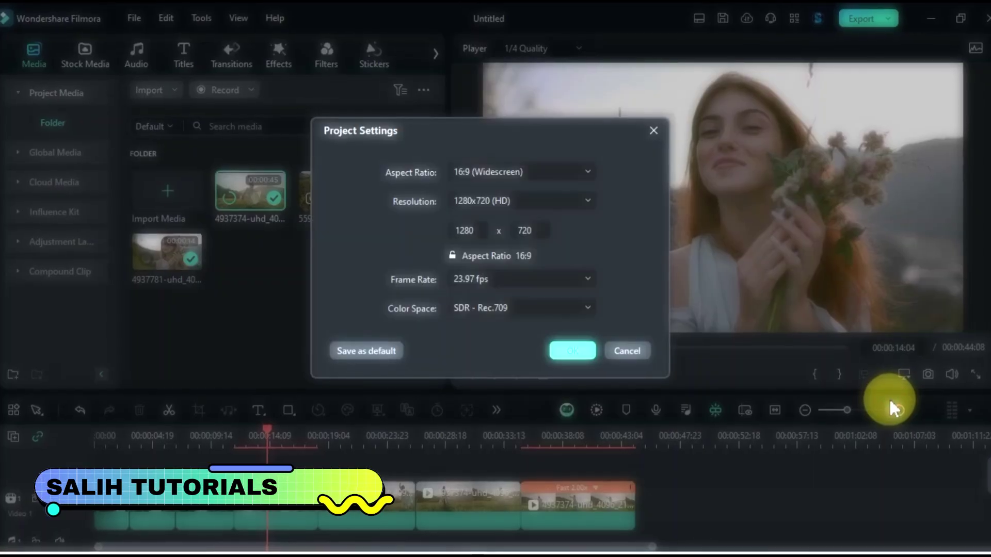
- Set the Player preview quality to Full Quality
left_click(486, 201)
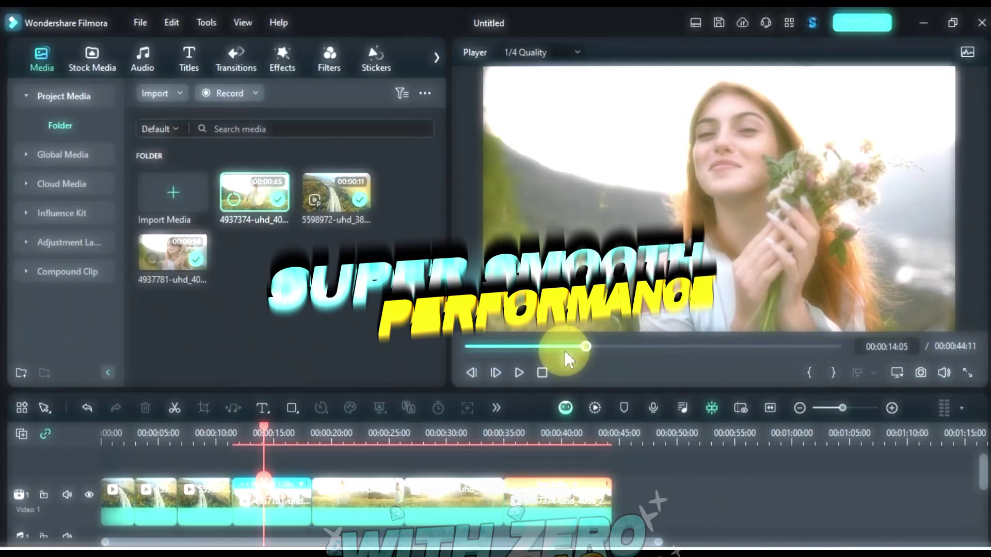
left_click(542, 51)
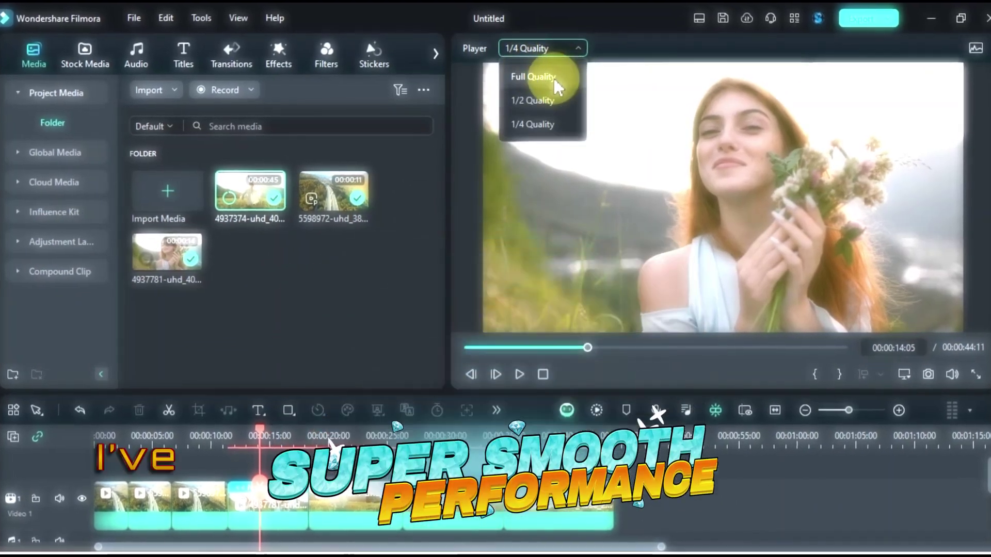
left_click(556, 83)
- Open the Performance preferences and review the proxy video resolution choices
left_click(132, 17)
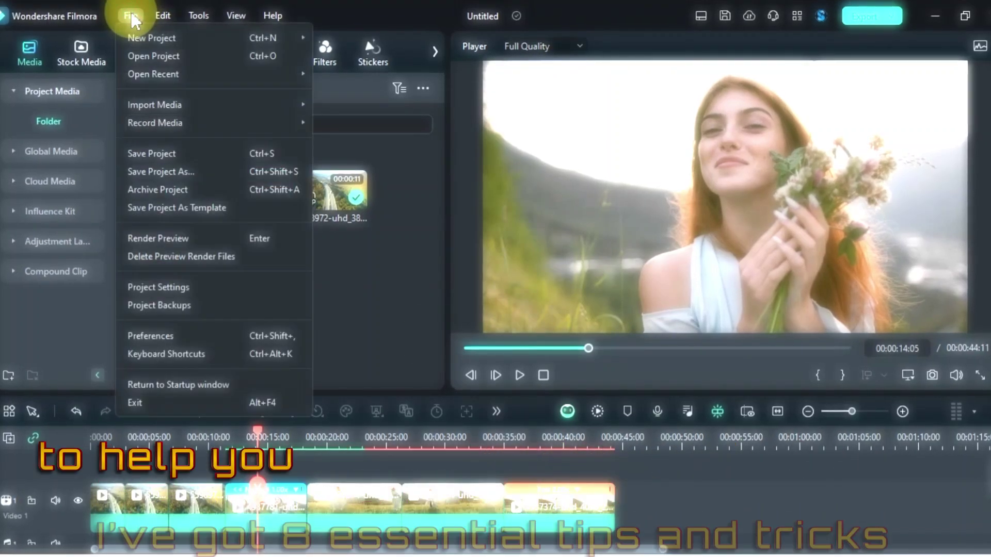
left_click(214, 337)
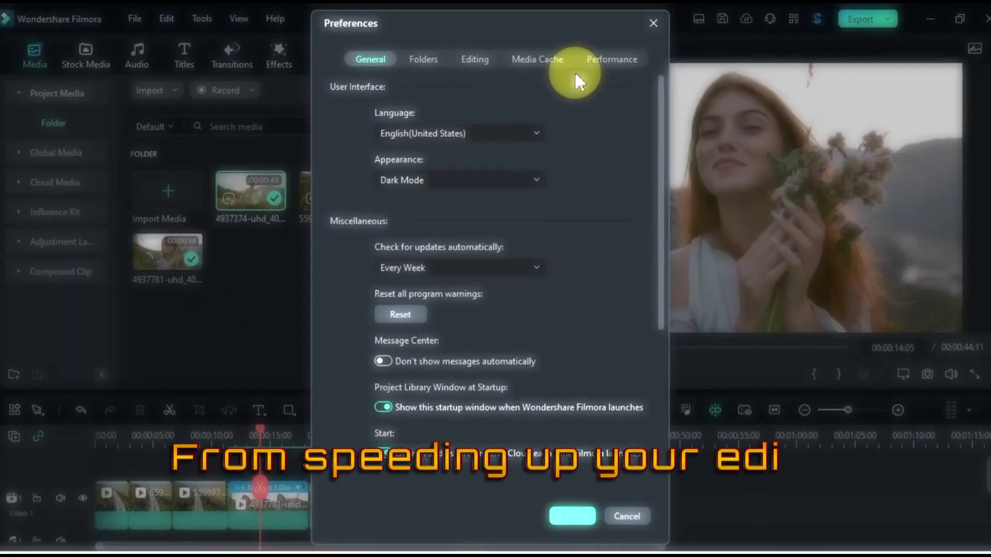
left_click(597, 64)
left_click(499, 447)
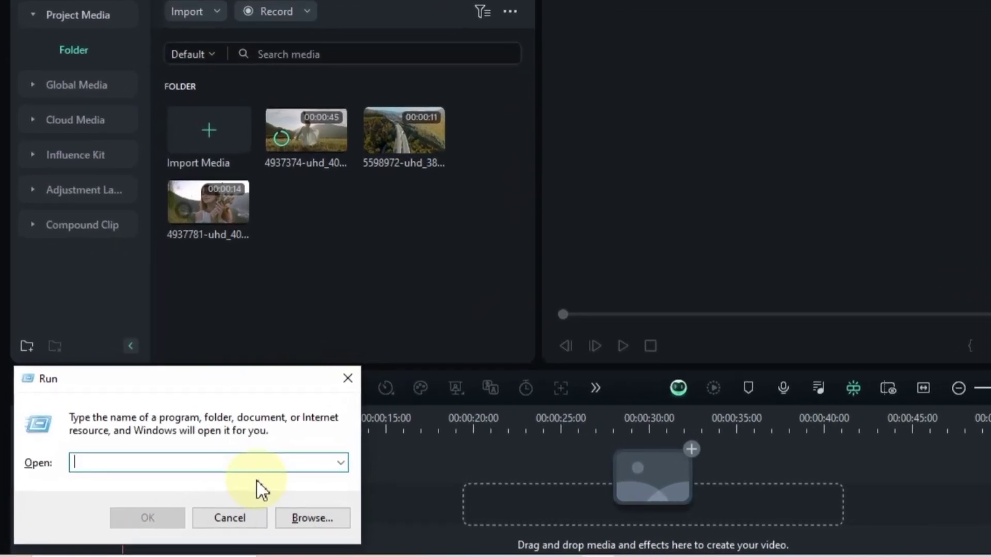
- Open the %temp% folder and select all of its items
type("%temp%")
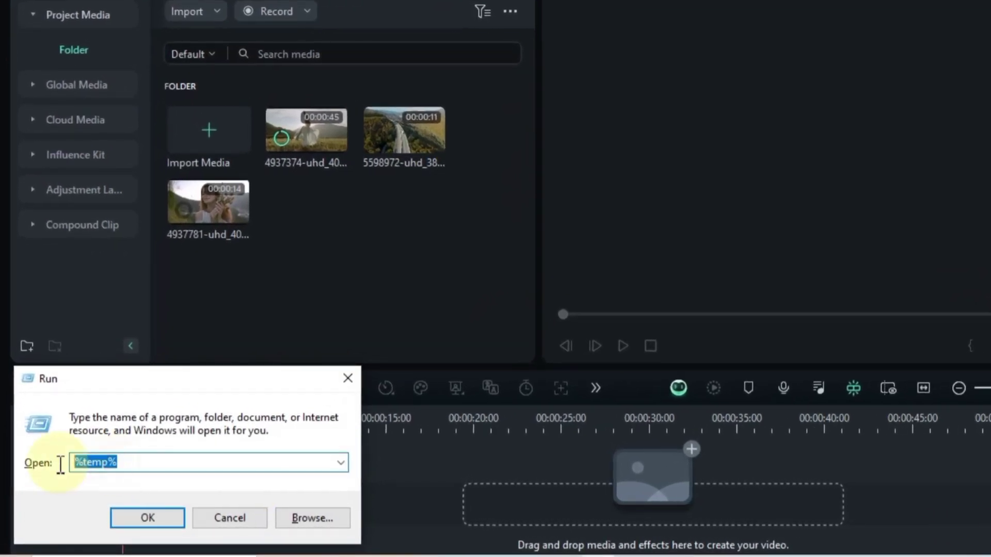
left_click(135, 519)
key("ctrl+a")
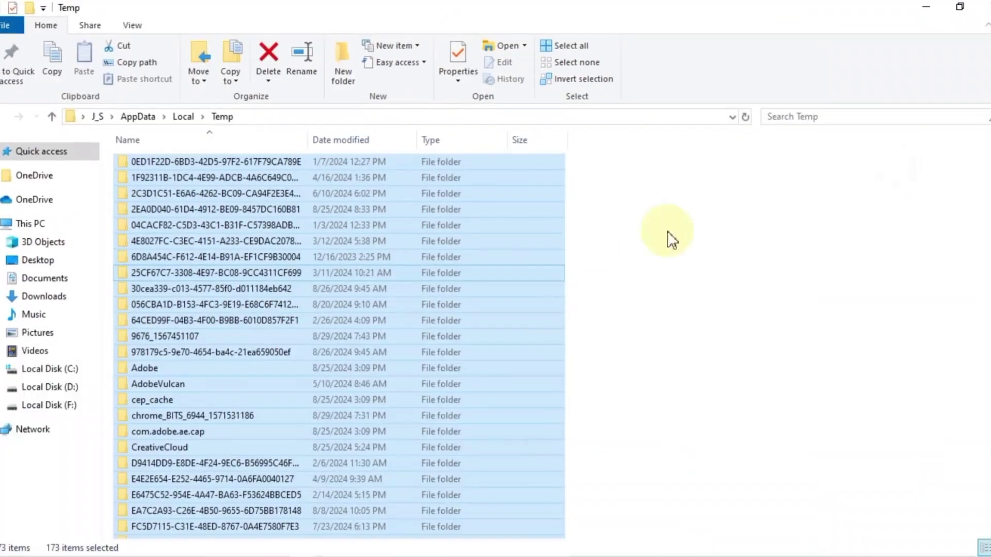
scroll(541, 259, "down", 5)
scroll(541, 259, "down", 20)
scroll(541, 259, "down", 20)
scroll(542, 266, "up", 15)
scroll(547, 278, "up", 20)
scroll(608, 310, "up", 15)
- Confirm the selection totals about 12.1 GB and permanently delete all 173 items
right_click(279, 287)
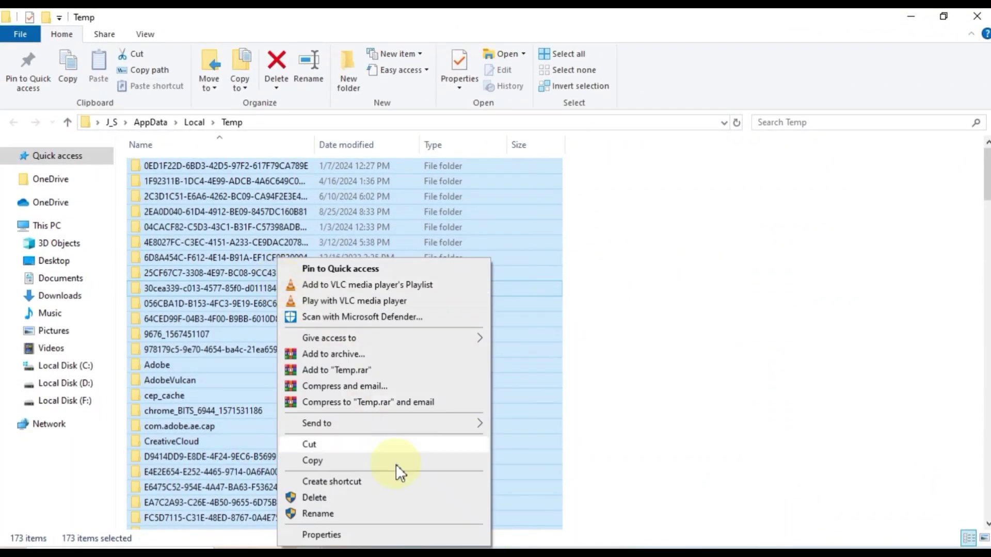
left_click(338, 536)
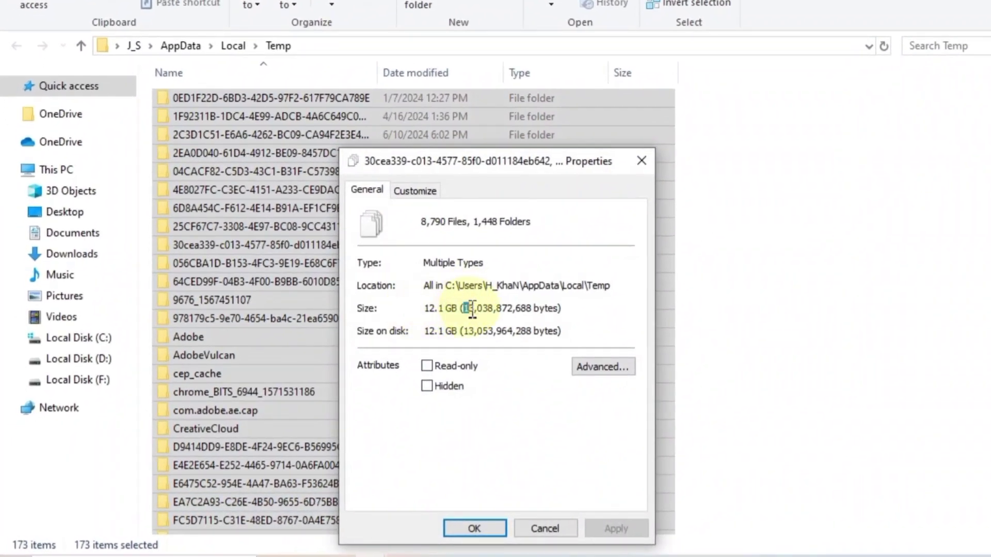
left_click(480, 527)
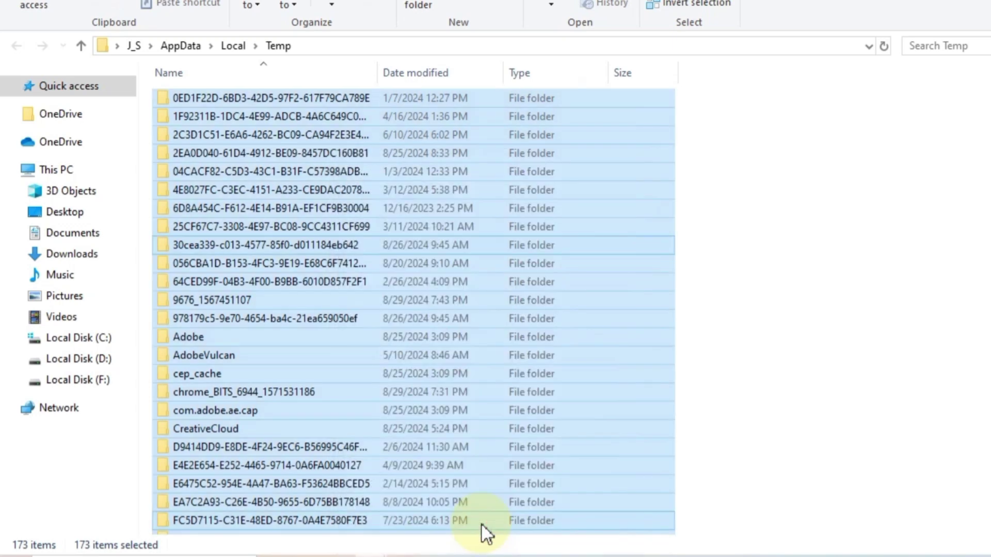
key("shift+Delete")
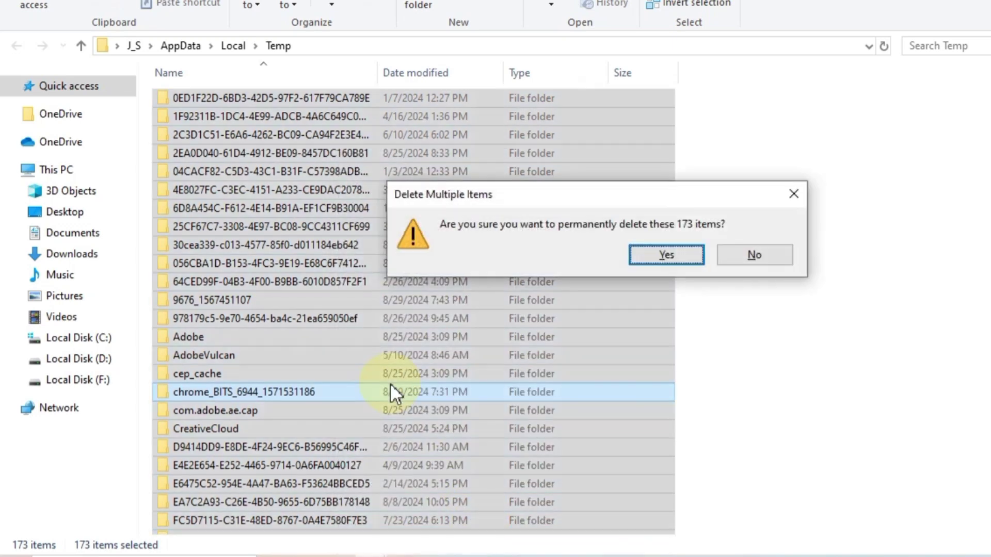
left_click(604, 255)
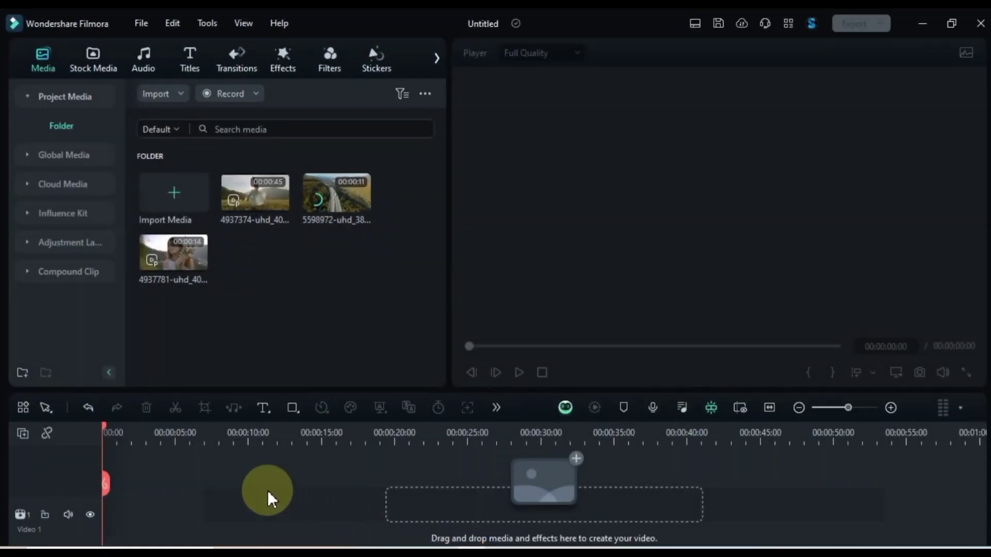
- In Media Cache preferences, delete the proxy, preview render and temporary files
left_click(141, 23)
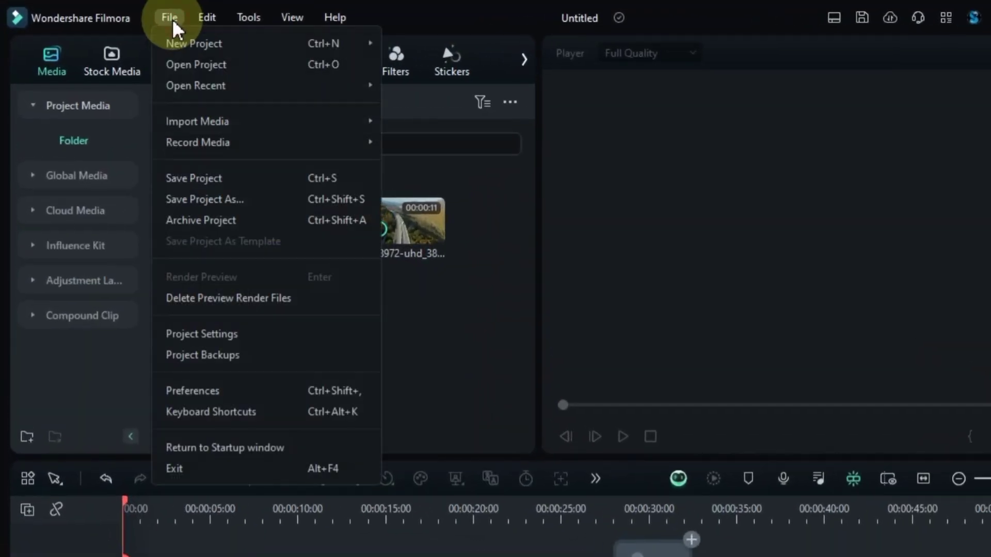
left_click(253, 388)
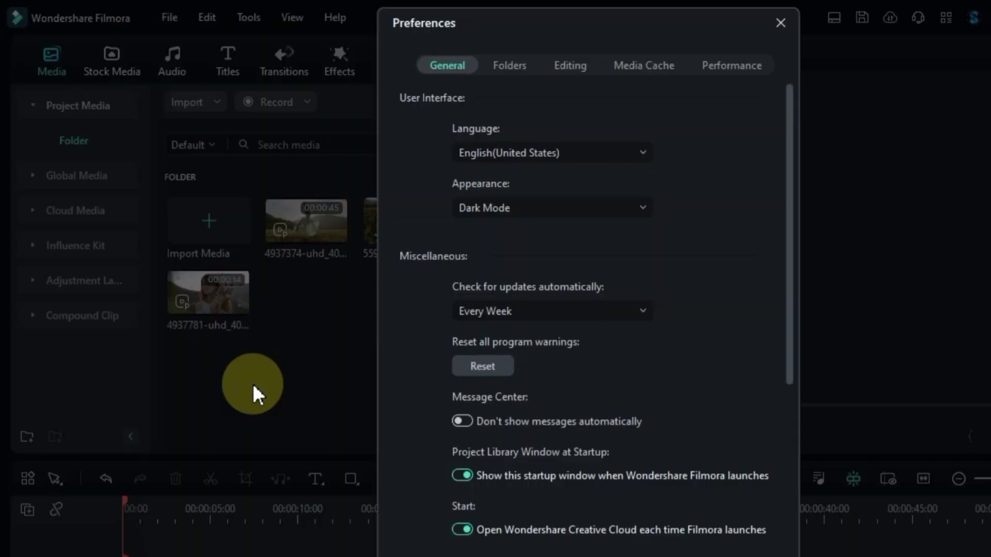
left_click(541, 65)
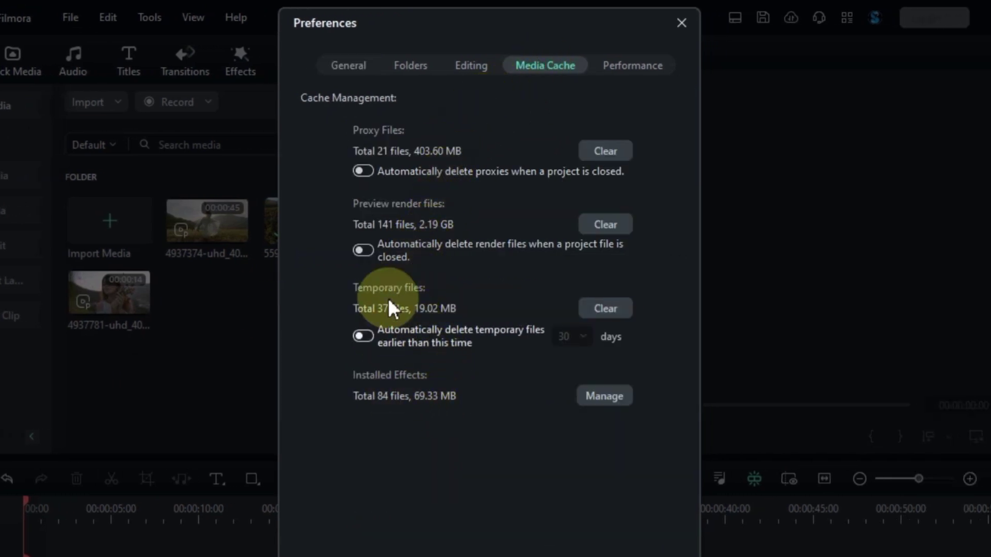
left_click(602, 153)
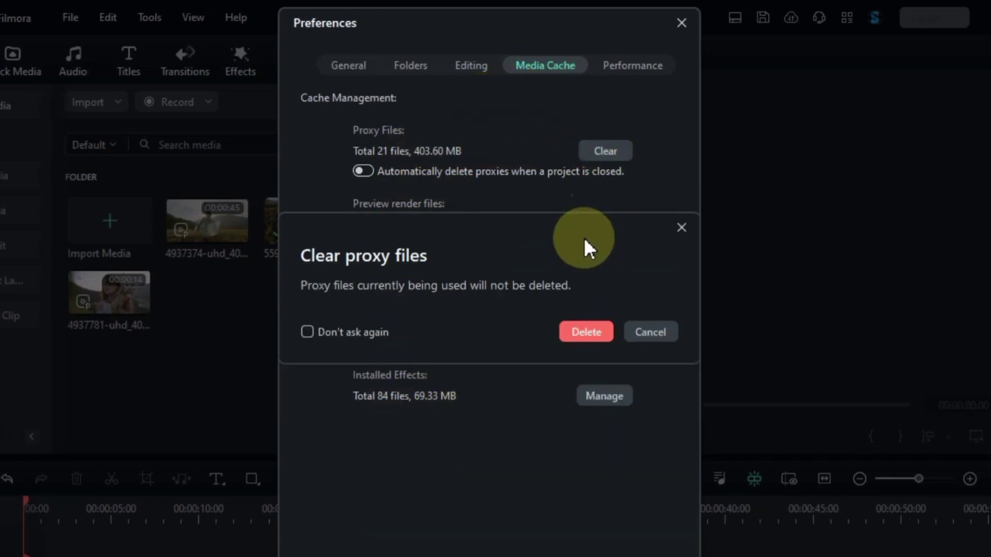
left_click(575, 334)
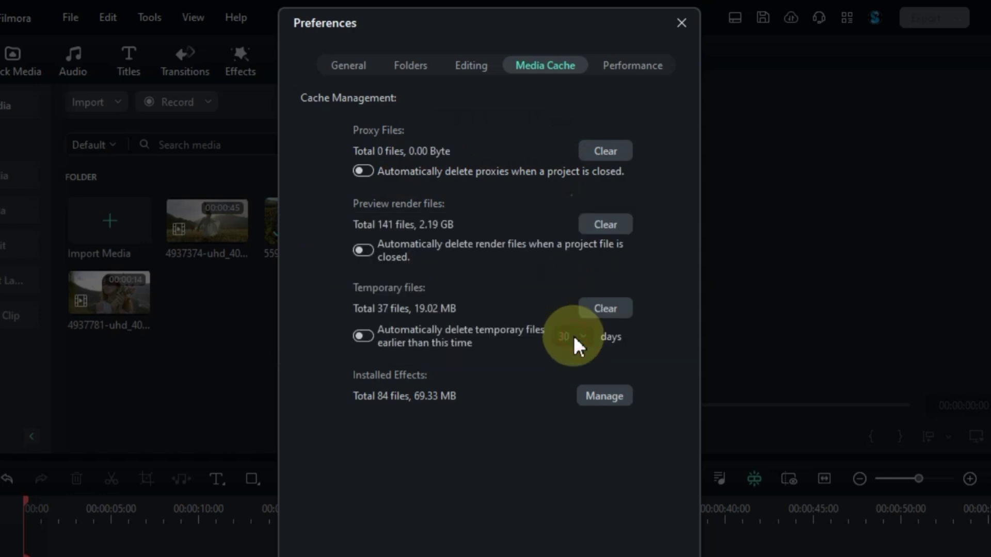
left_click(607, 222)
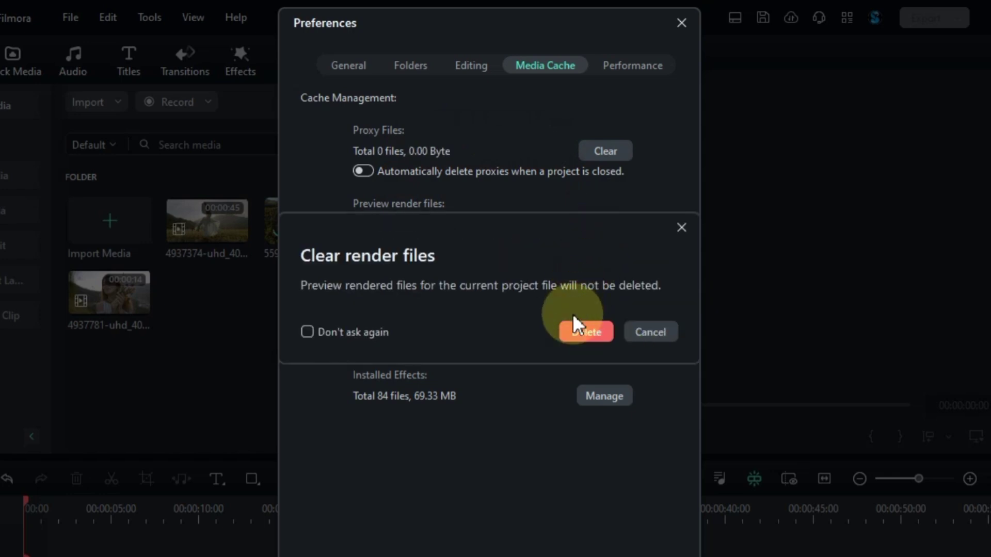
left_click(572, 327)
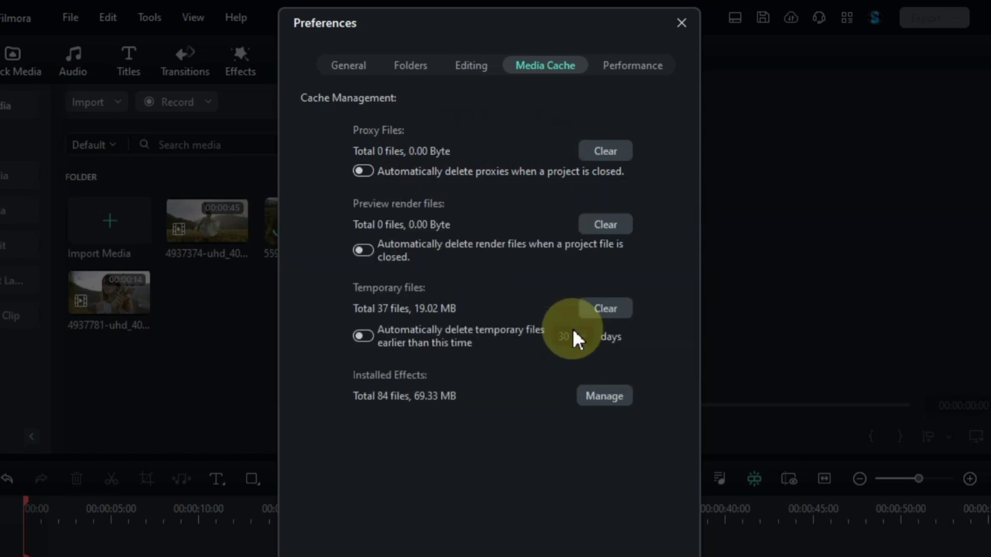
left_click(602, 312)
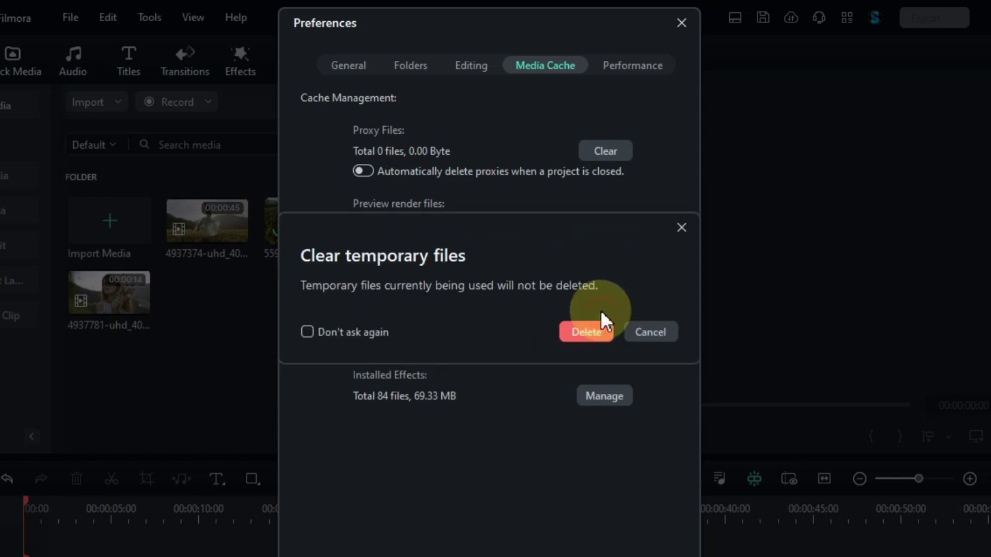
left_click(605, 332)
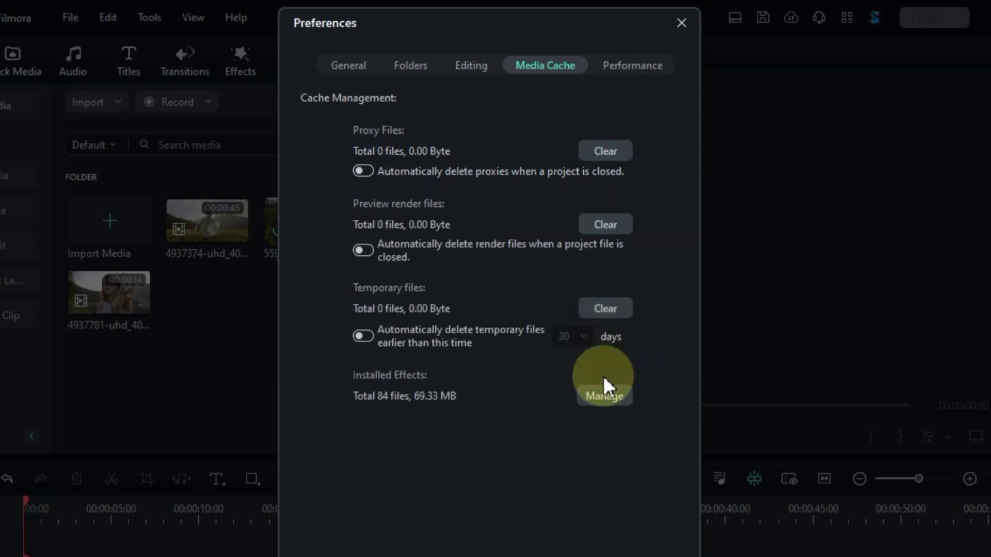
- Delete the first three installed effect packs and apply the preference changes
left_click(599, 396)
scroll(542, 325, "down", 2)
scroll(540, 321, "up", 2)
left_click_drag(436, 267, 430, 323)
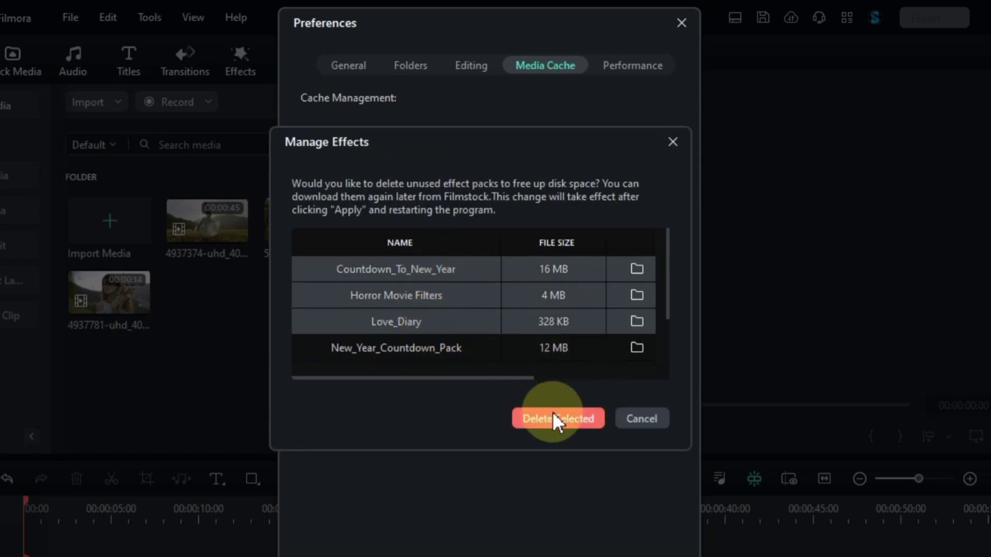
left_click(568, 419)
left_click(655, 419)
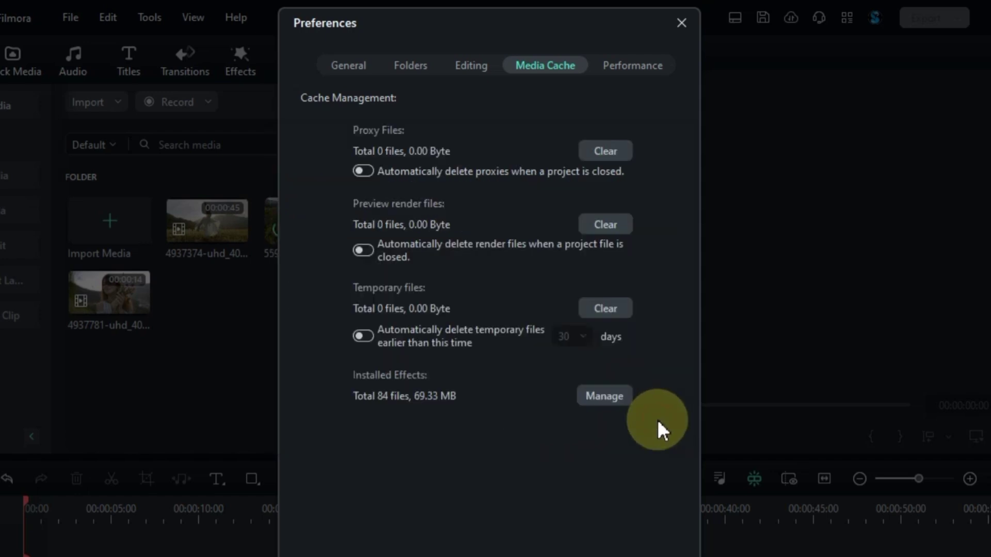
left_click(579, 553)
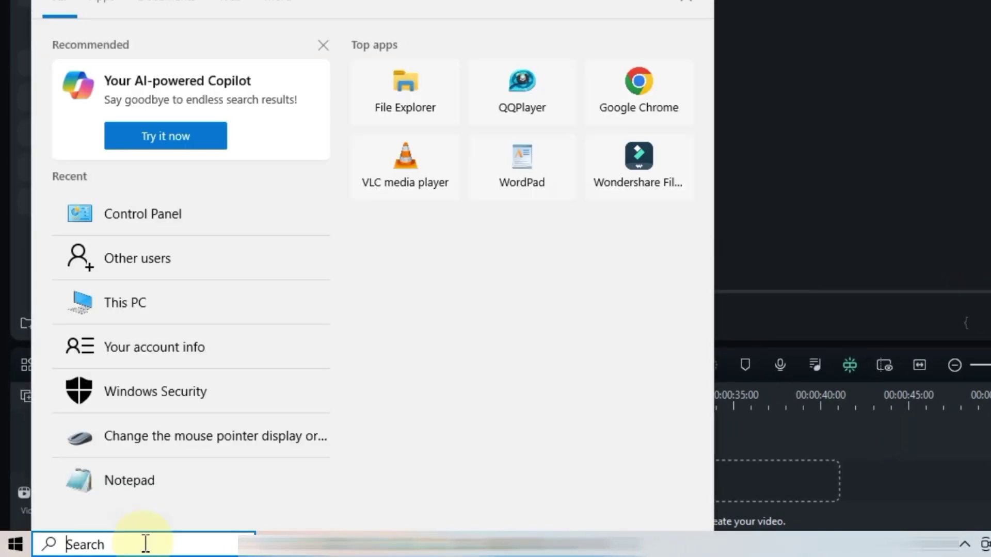
- Launch Disk Cleanup and scan drive C: including system files
type("disk cleanup")
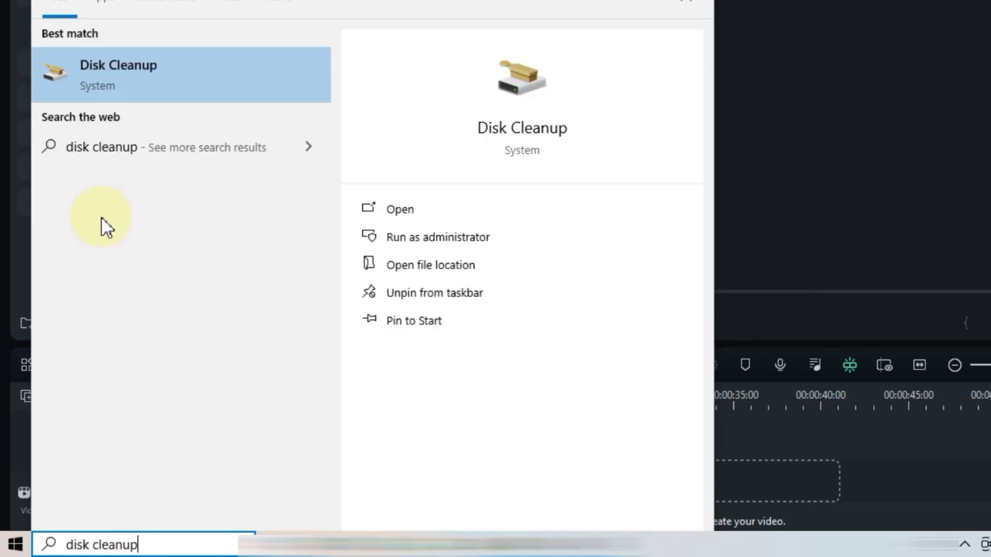
left_click(150, 76)
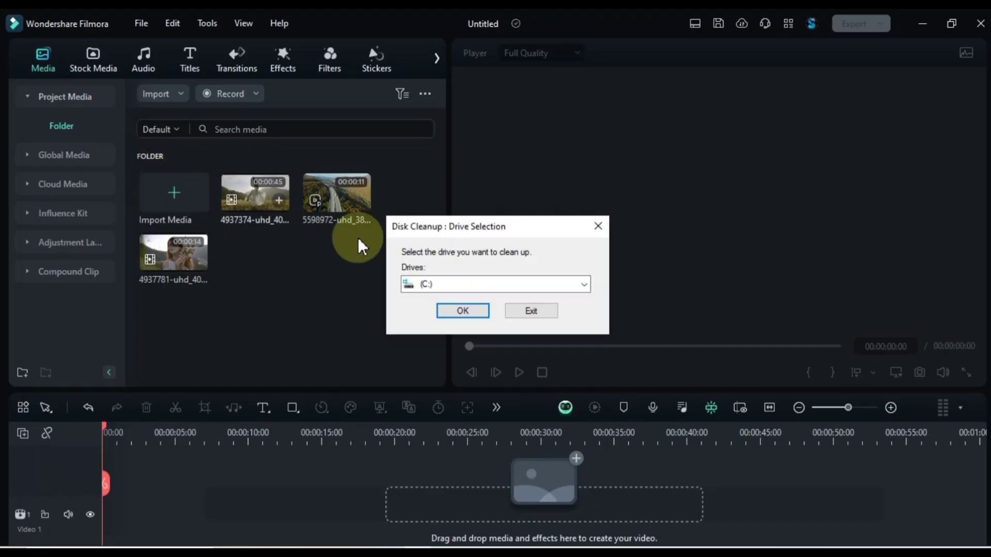
left_click(450, 287)
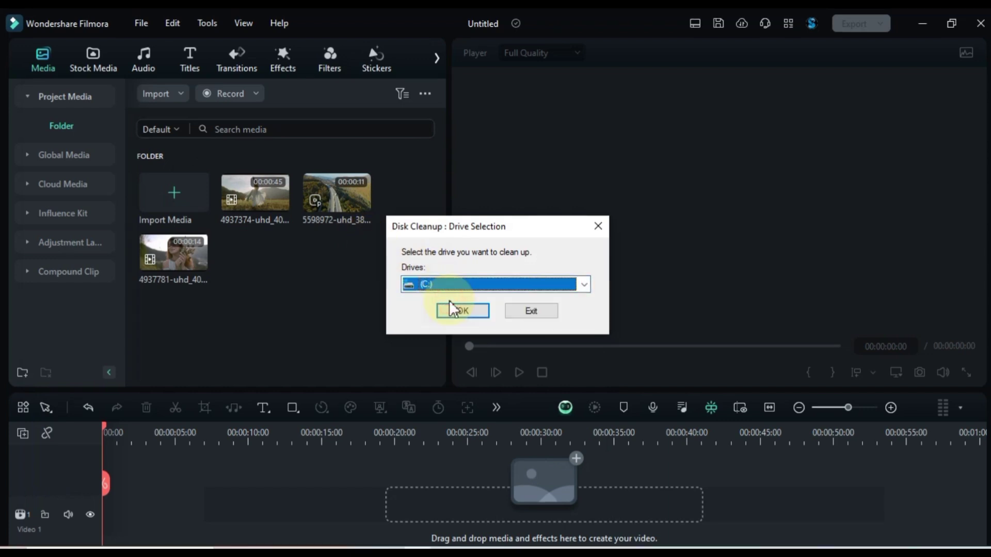
left_click(469, 310)
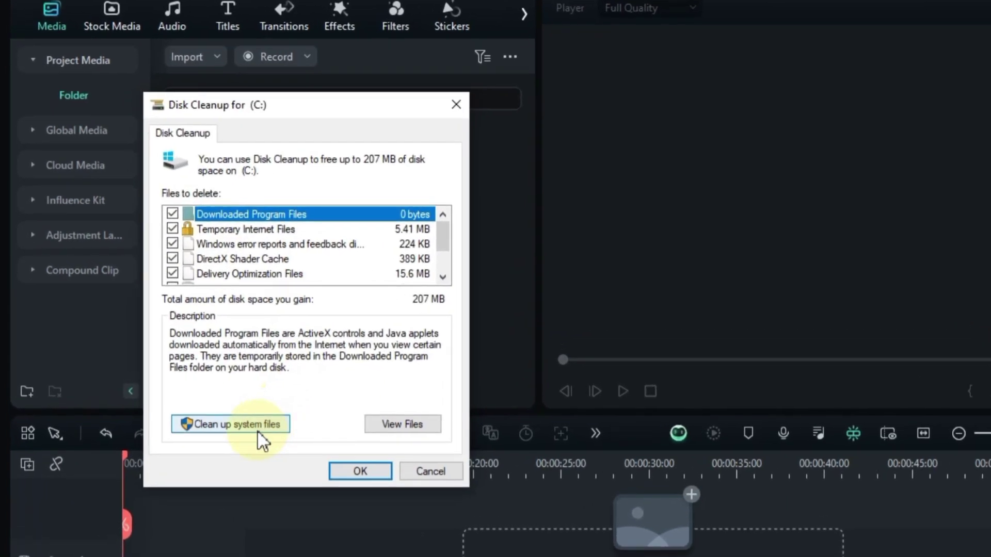
left_click(263, 439)
left_click(543, 324)
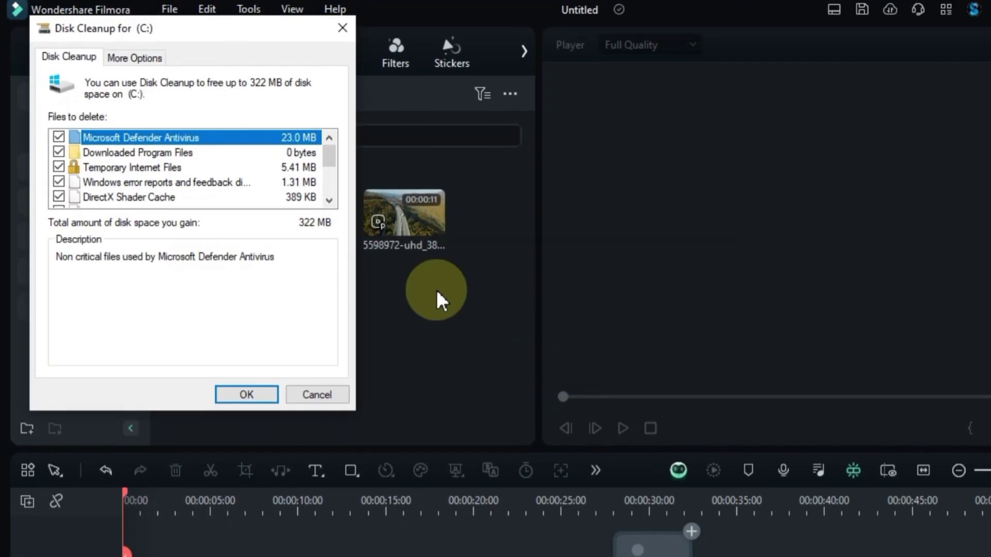
- Review the checked files and permanently delete them, freeing about 322 MB
scroll(122, 177, "down", 2)
scroll(123, 180, "up", 2)
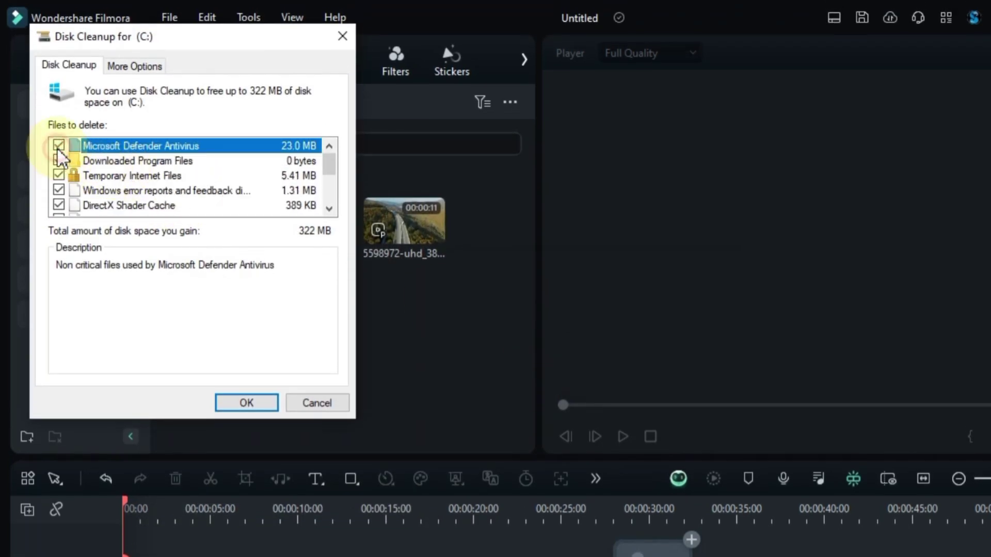
scroll(106, 205, "down", 2)
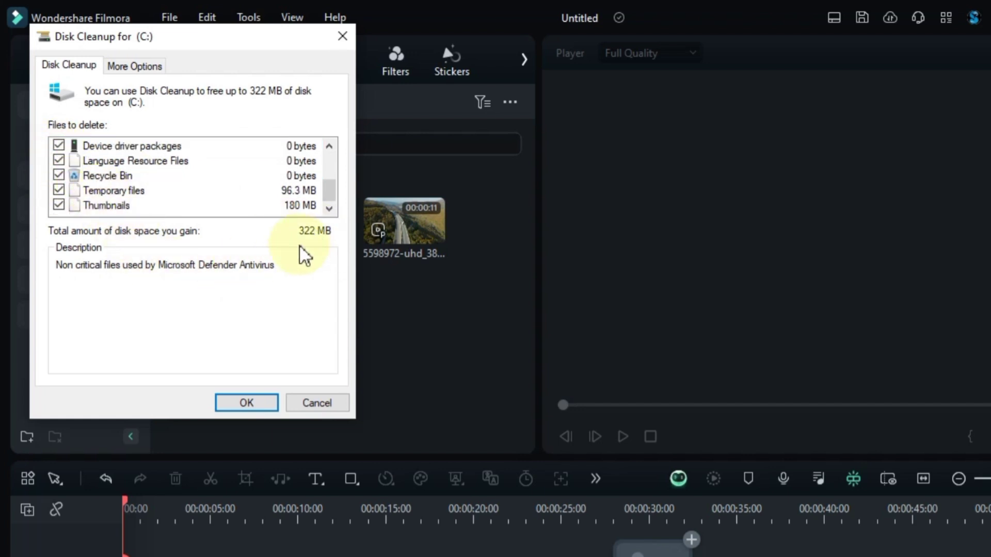
left_click(253, 402)
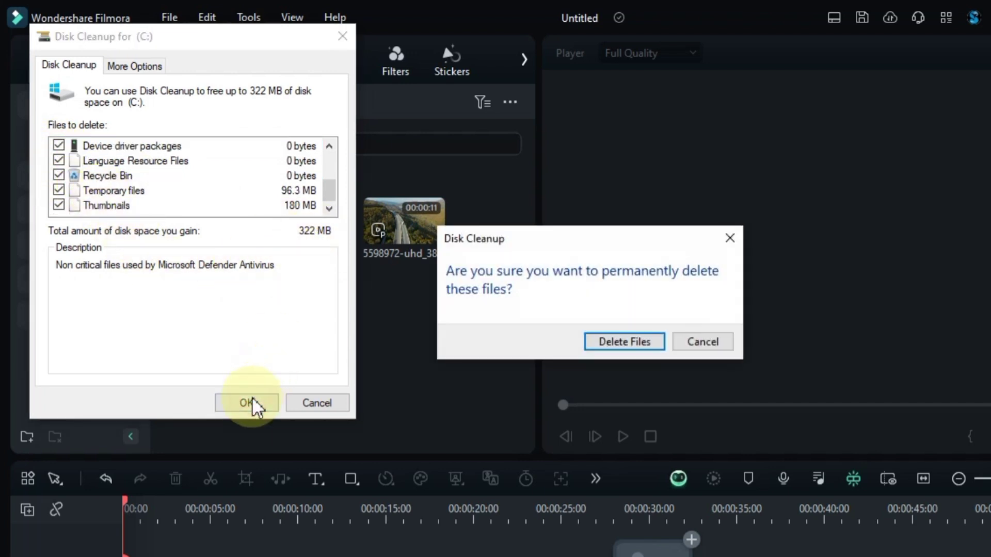
left_click(639, 342)
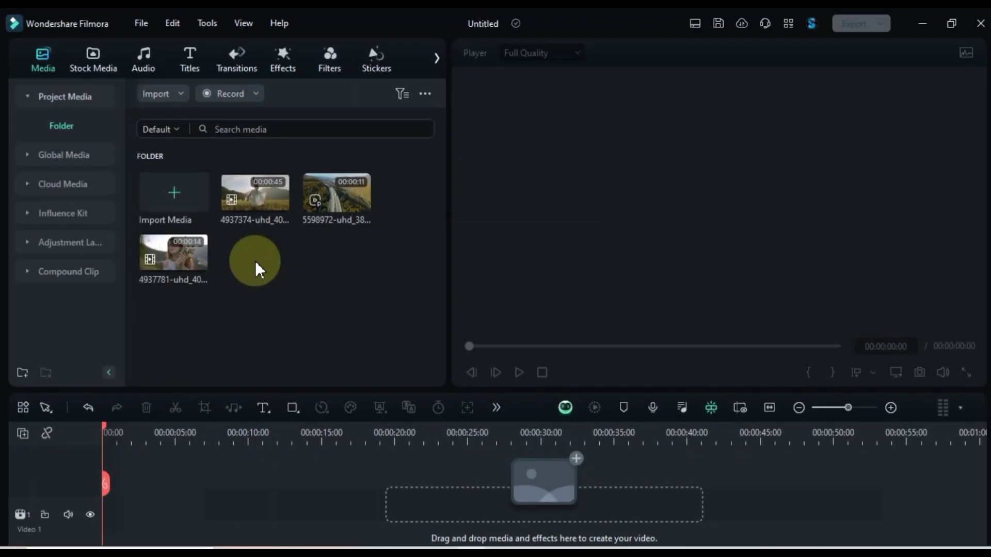
- Load the highway clip and test its playback at Full Quality
left_click(329, 216)
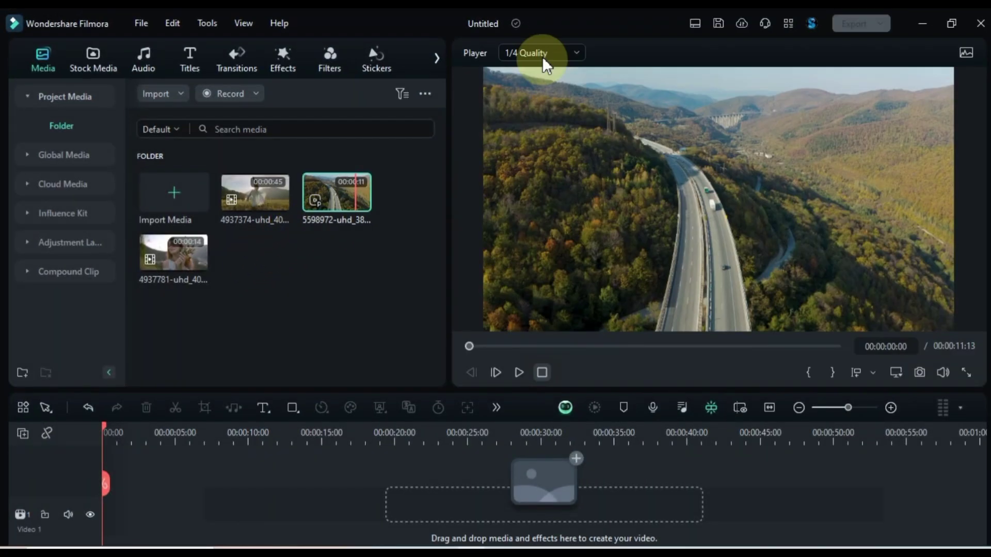
left_click(543, 54)
left_click(543, 82)
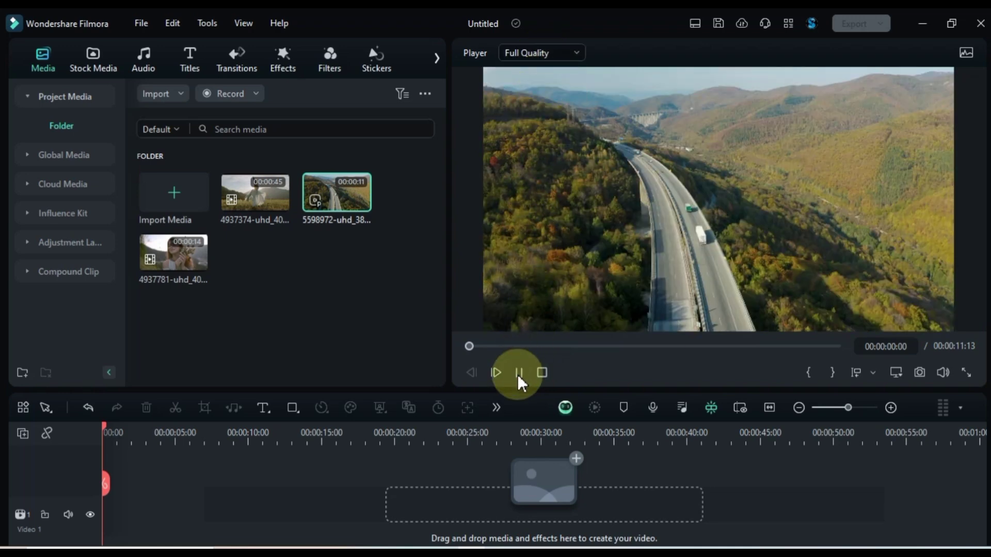
left_click(518, 374)
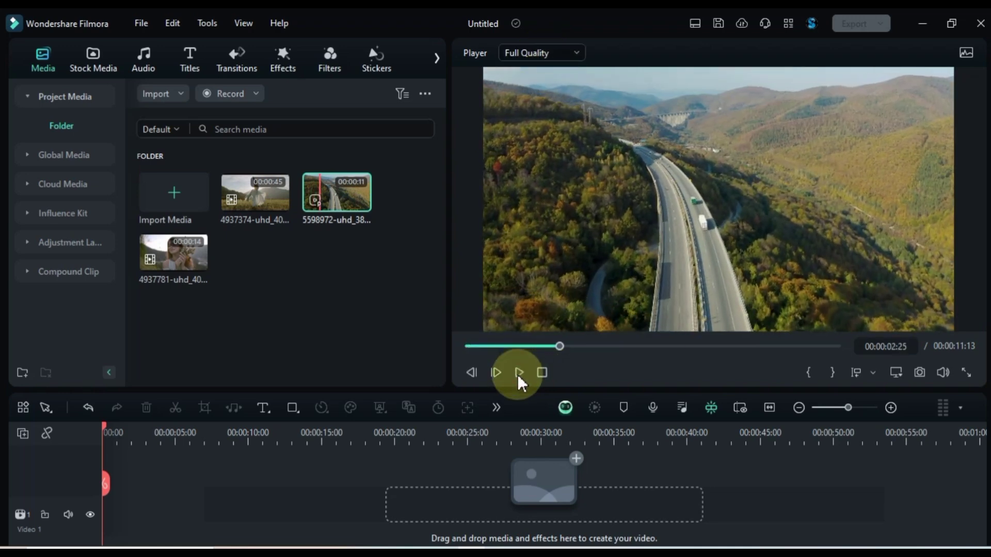
- Switch the preview to 1/2 Quality and test playback
left_click(534, 53)
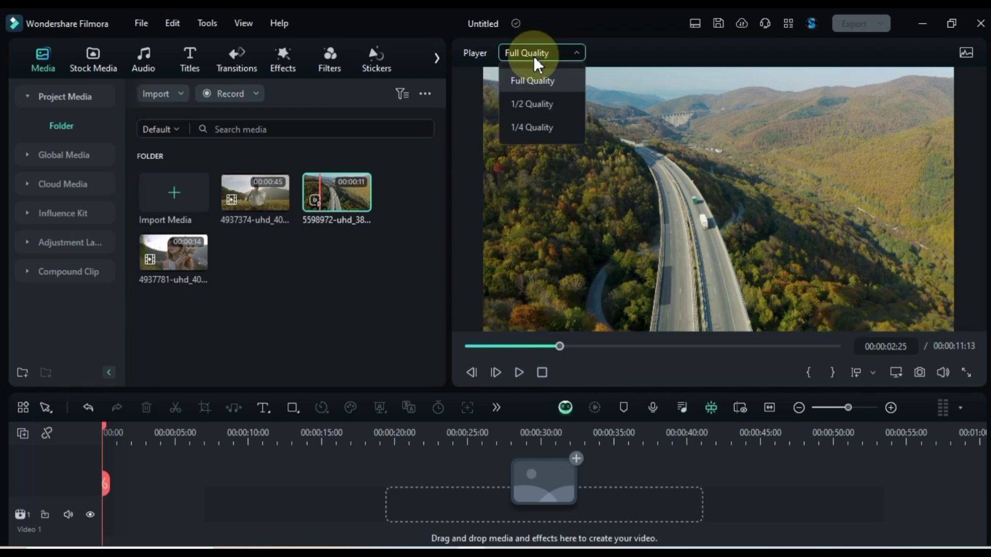
left_click(534, 101)
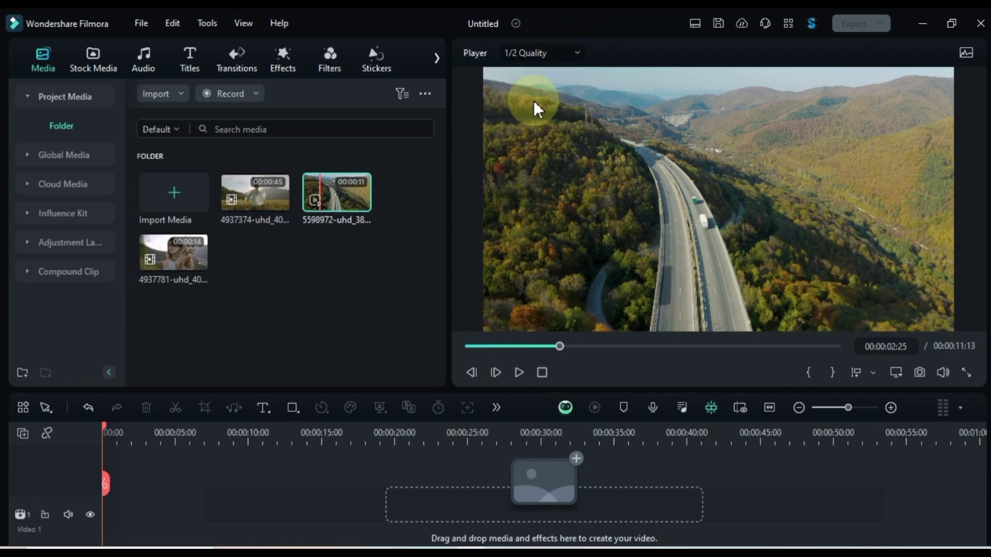
left_click(520, 373)
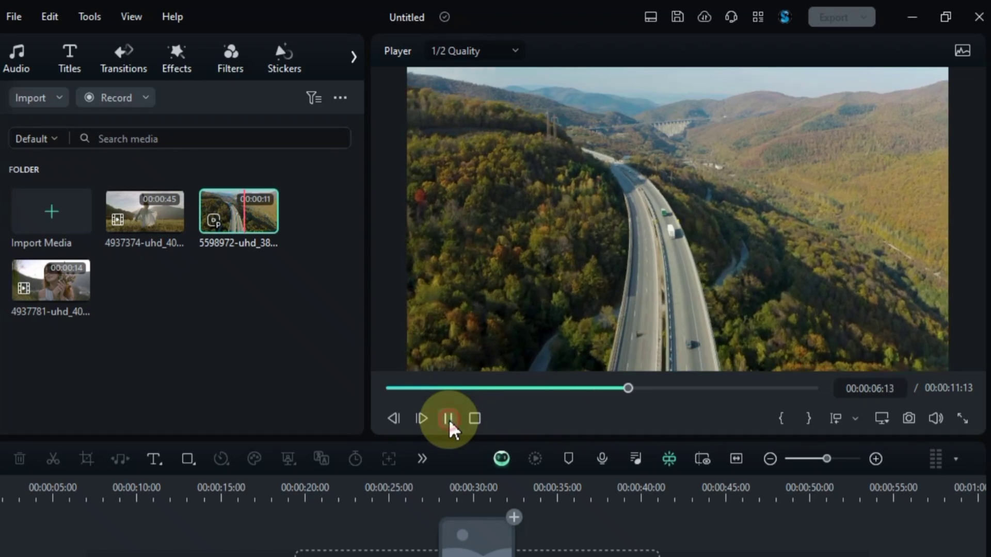
left_click(461, 413)
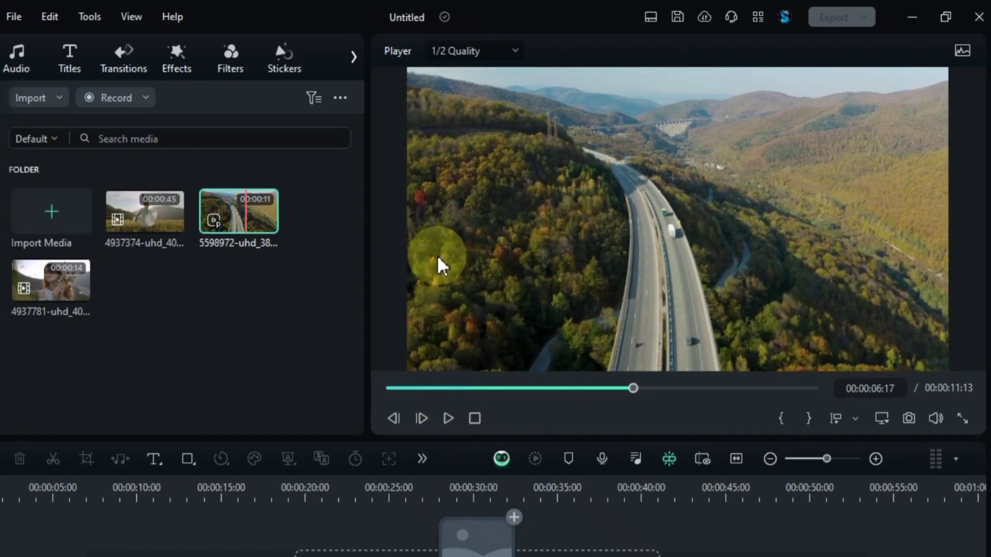
- Switch the preview to 1/4 Quality and test playback
left_click(464, 53)
left_click(468, 136)
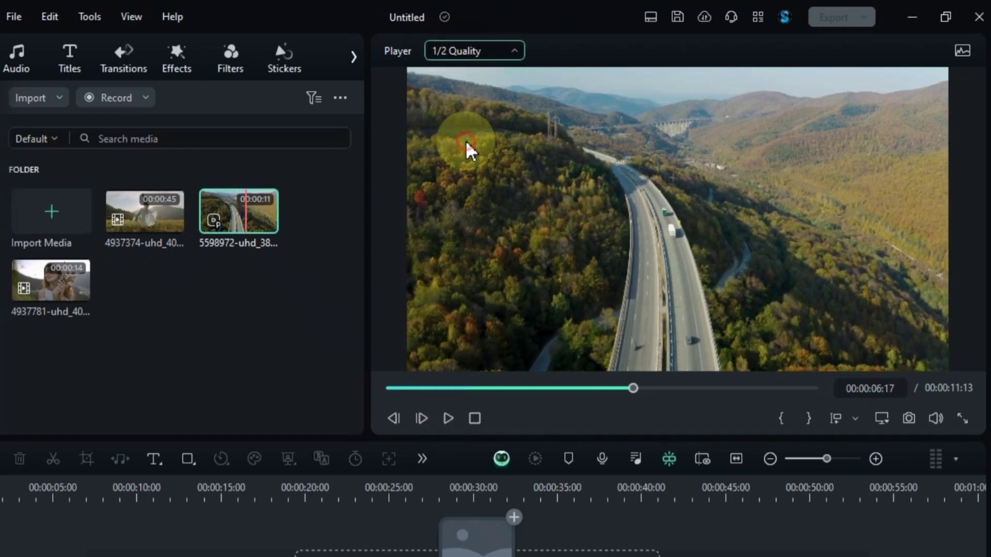
left_click(448, 421)
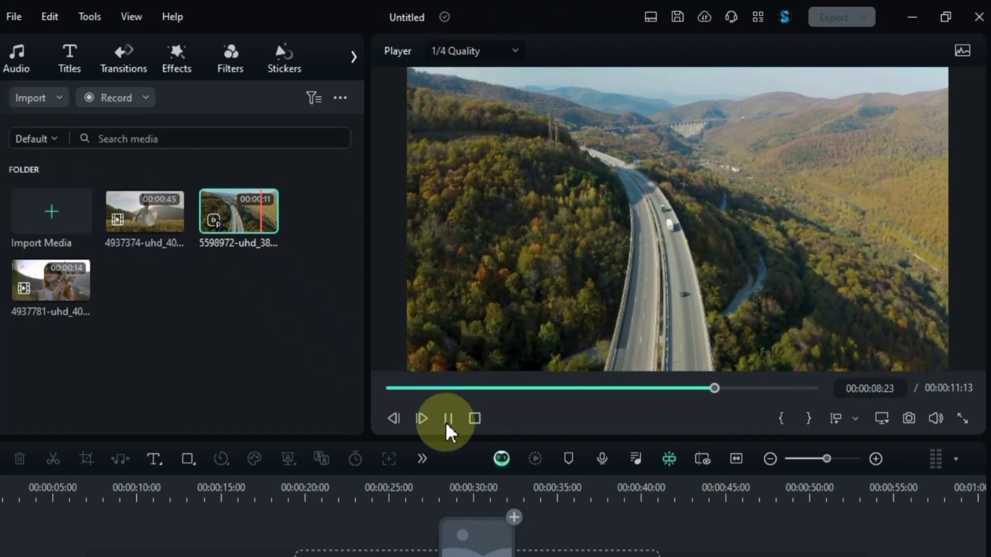
left_click(447, 426)
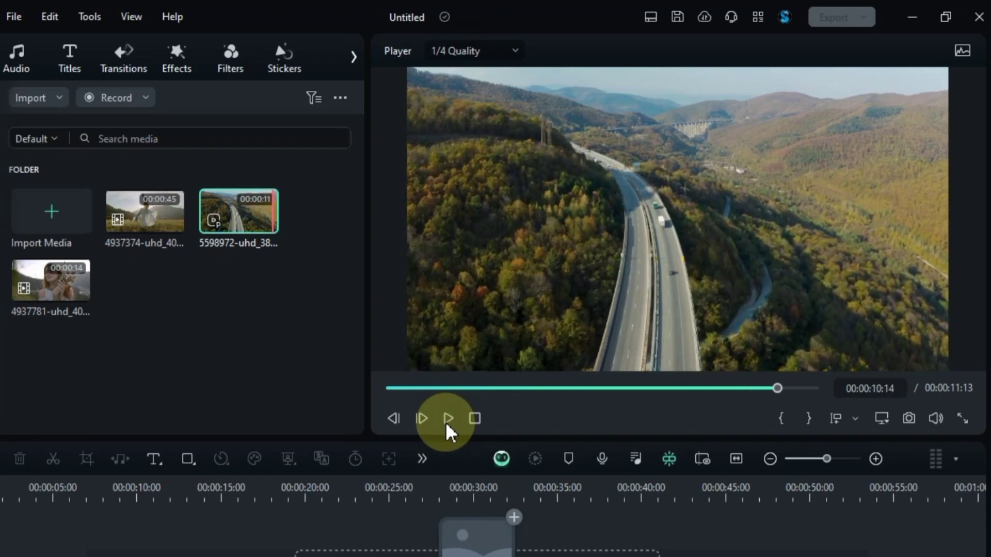
right_click(229, 222)
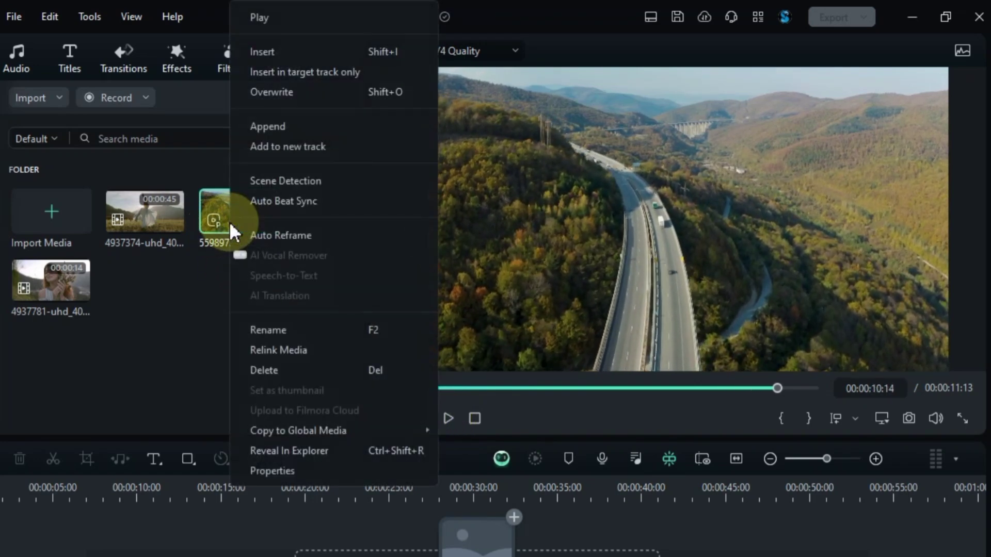
left_click(307, 468)
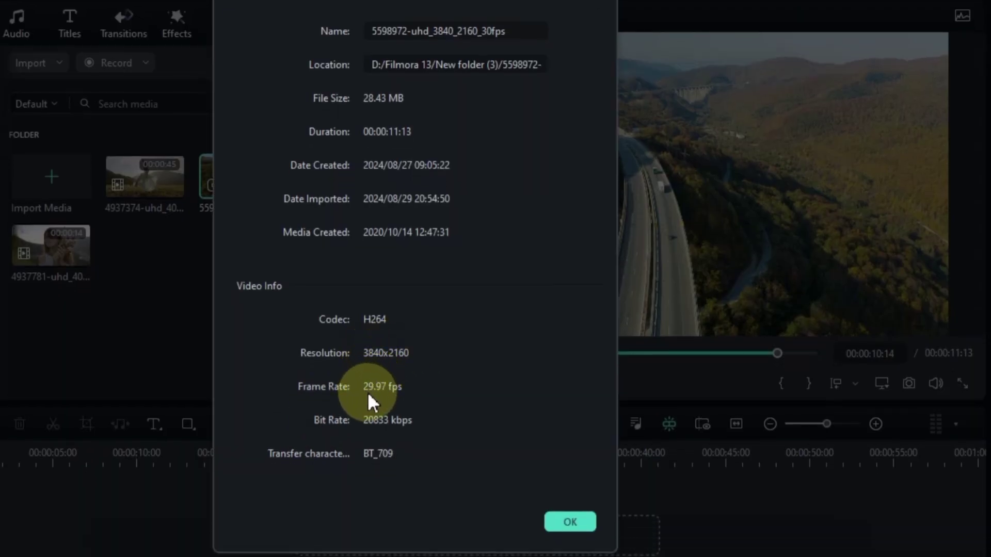
left_click(568, 521)
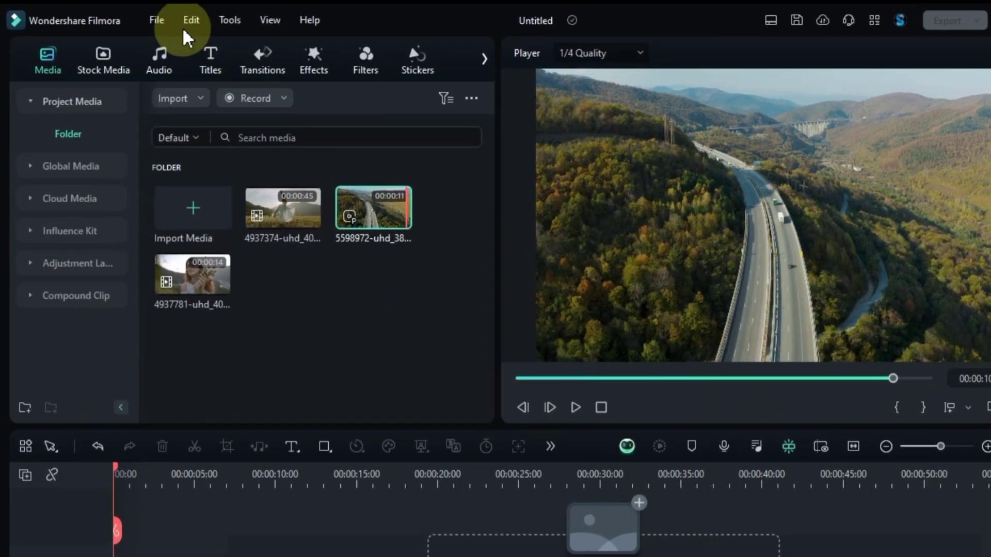
- Enable automatic proxy creation for video above 1280 x 720 in Performance preferences, and apply
left_click(144, 23)
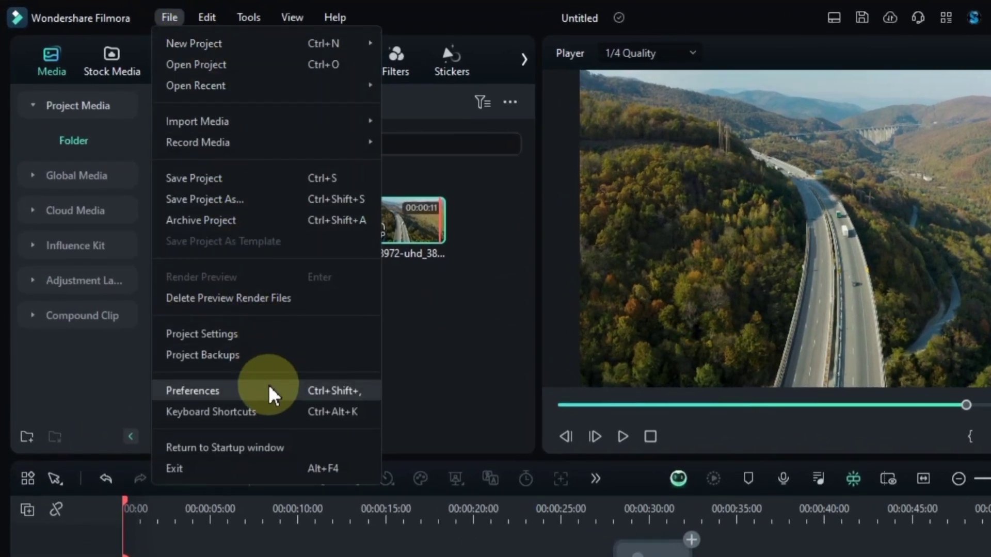
left_click(268, 391)
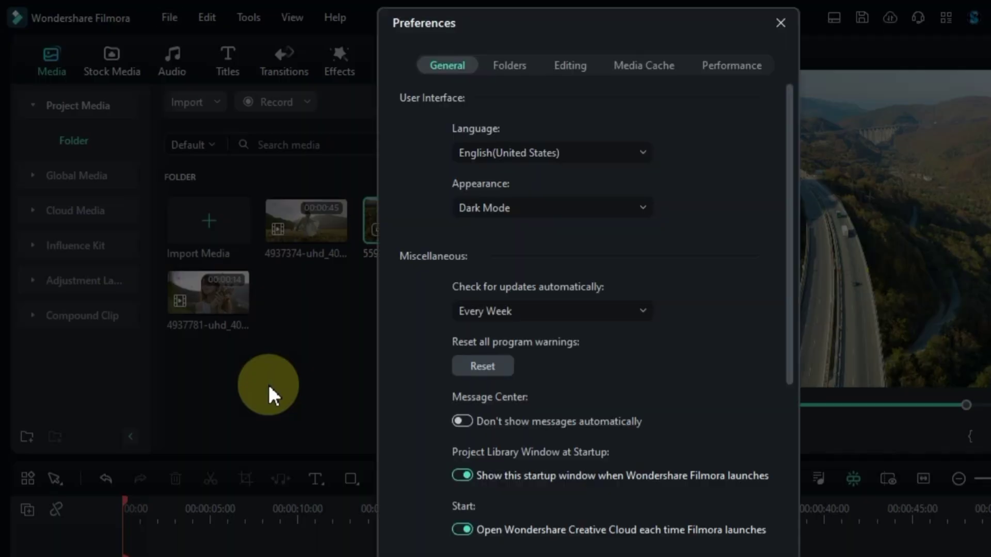
left_click(725, 66)
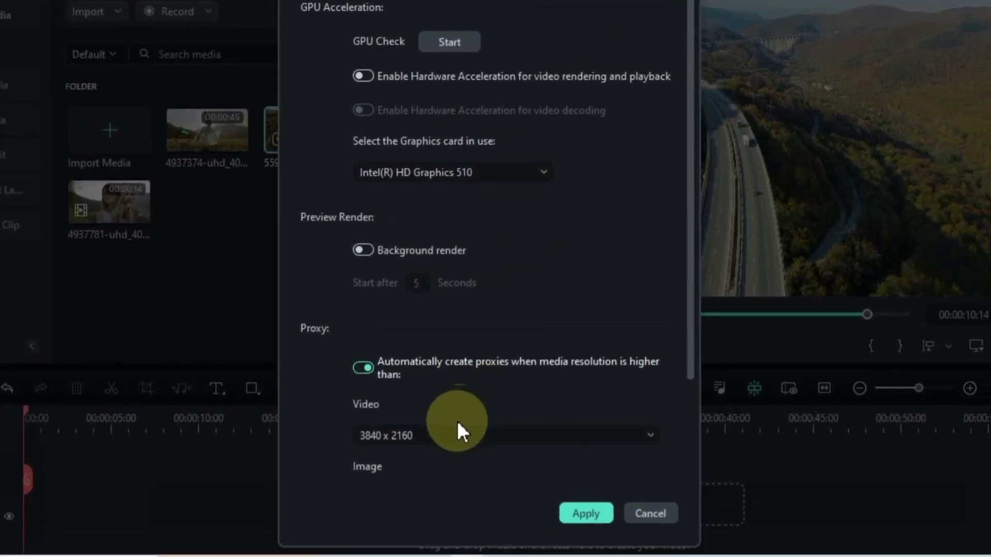
scroll(456, 420, "down", 3)
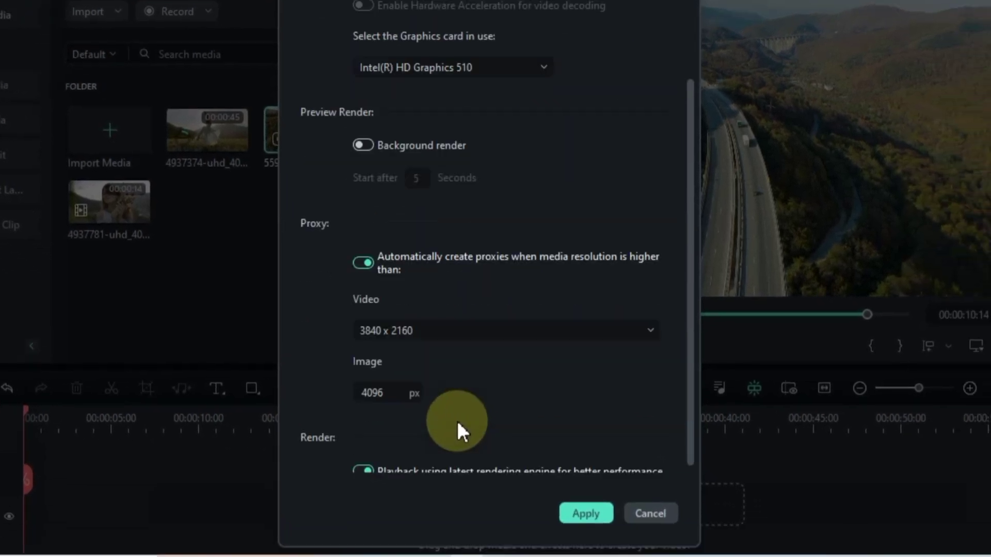
left_click(360, 262)
left_click(494, 331)
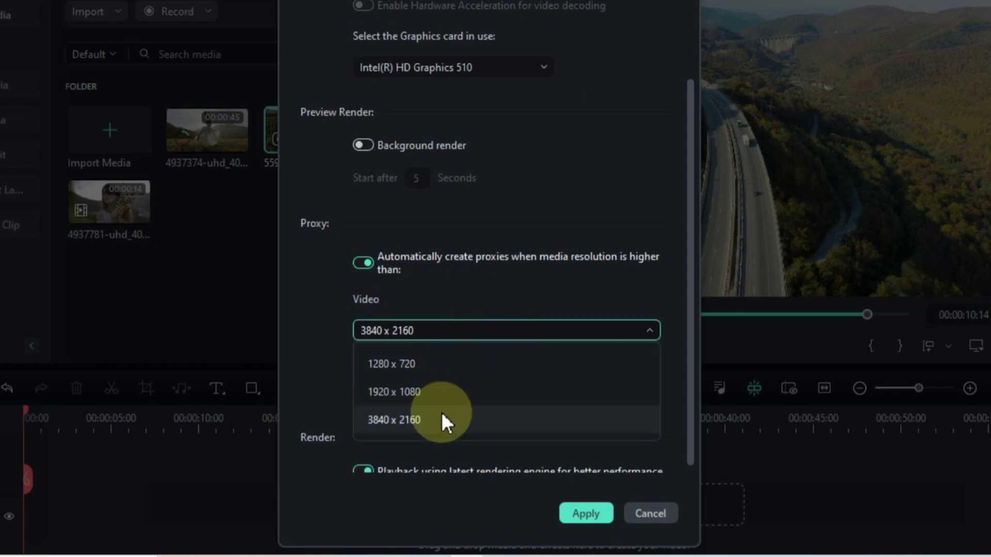
left_click(470, 364)
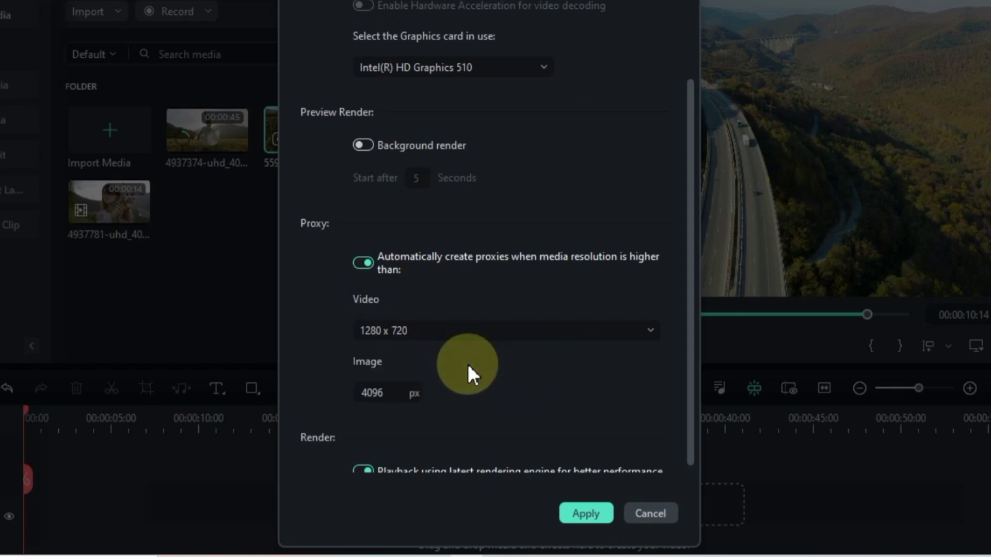
left_click(576, 514)
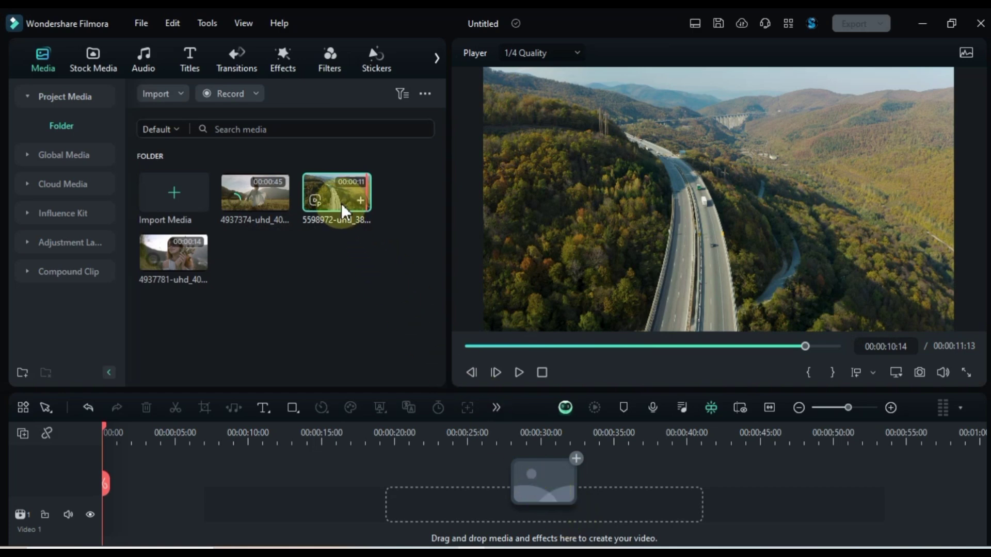
- Add the highway clip to Video 1 keeping 1920x1080 settings, then play it at 1/4 Quality
left_click_drag(342, 203, 99, 519)
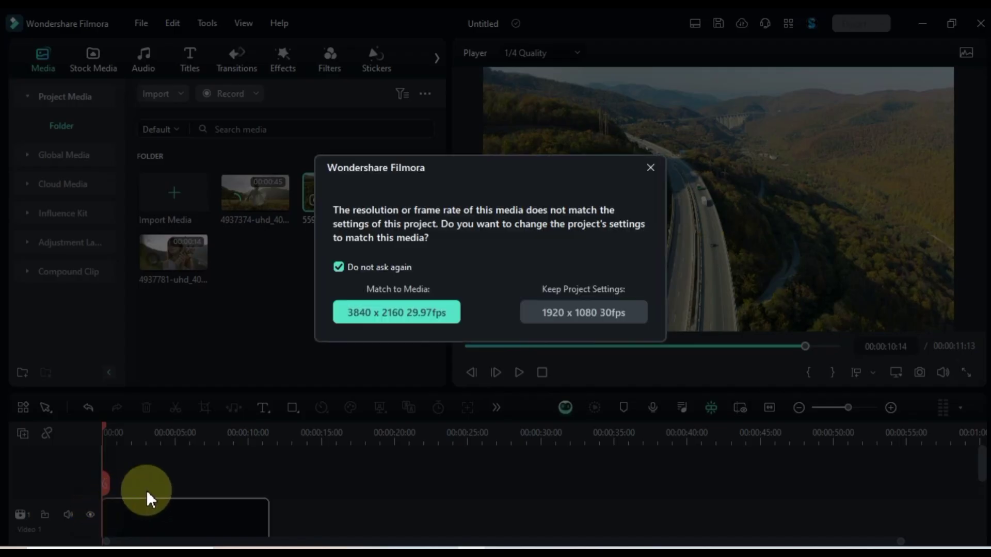
left_click(650, 168)
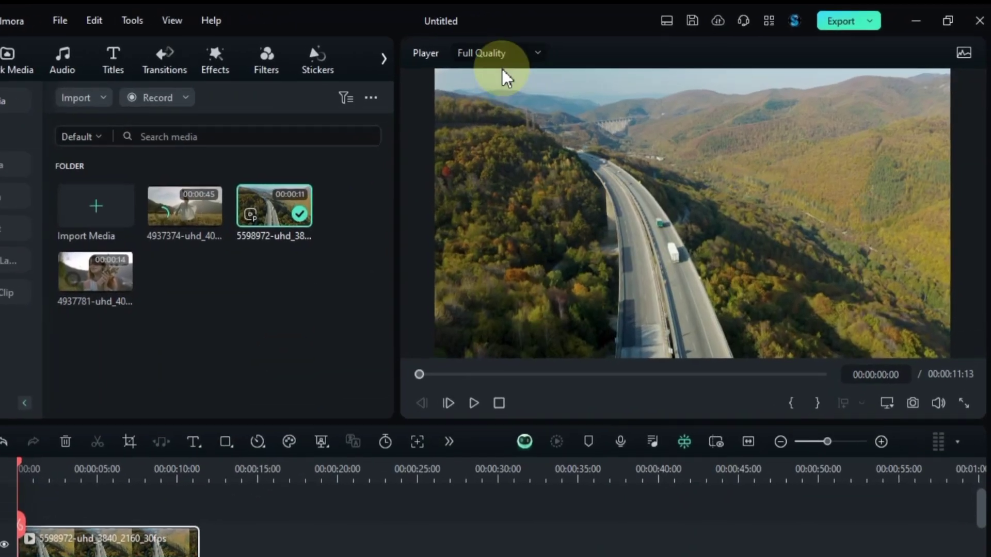
left_click(547, 53)
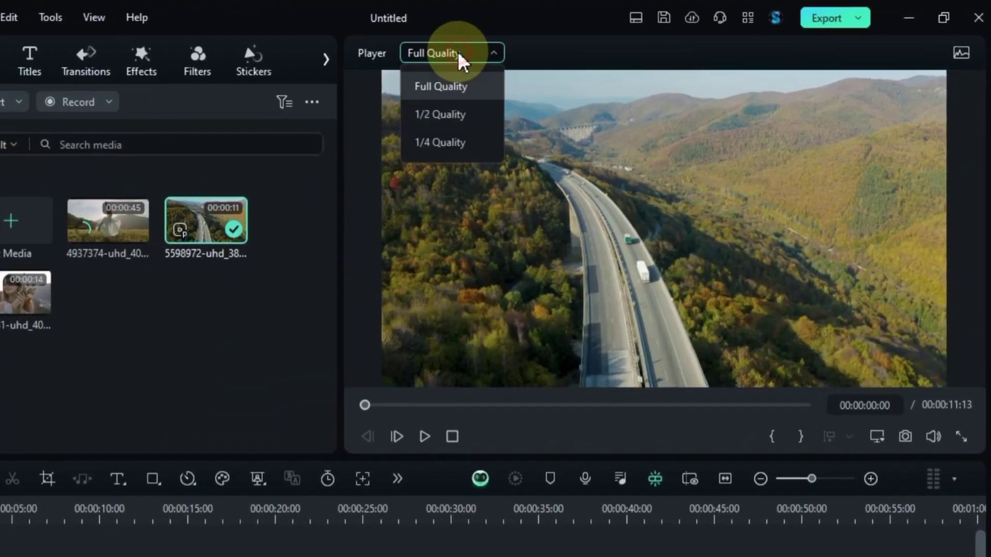
left_click(445, 152)
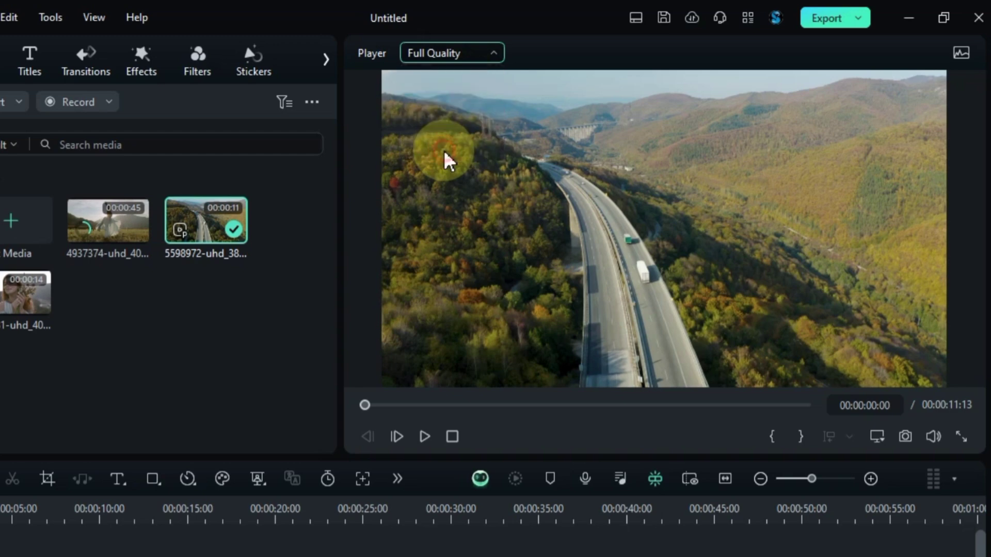
left_click(423, 438)
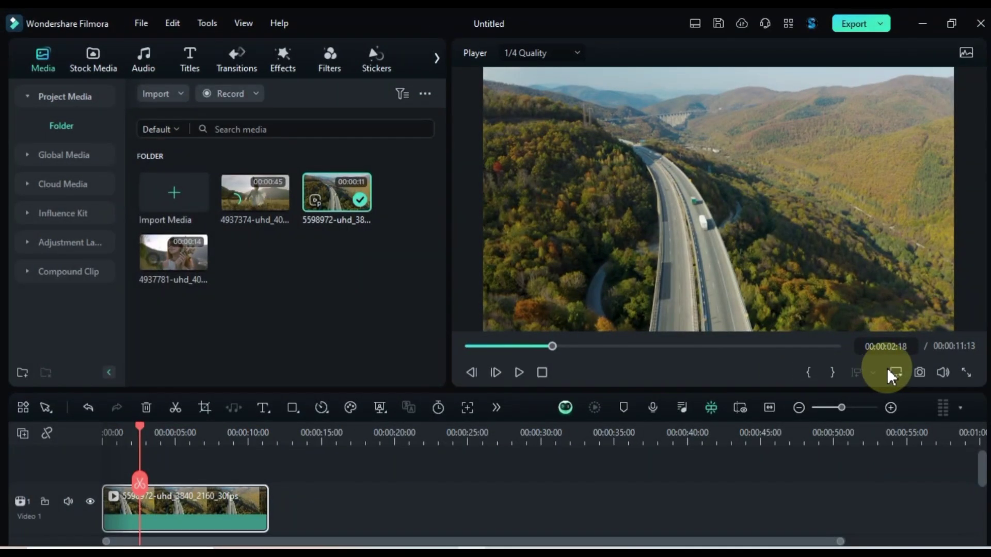
- Change Project Settings to 1280x720 (HD) resolution and 23.97 fps frame rate
left_click(893, 373)
left_click(889, 388)
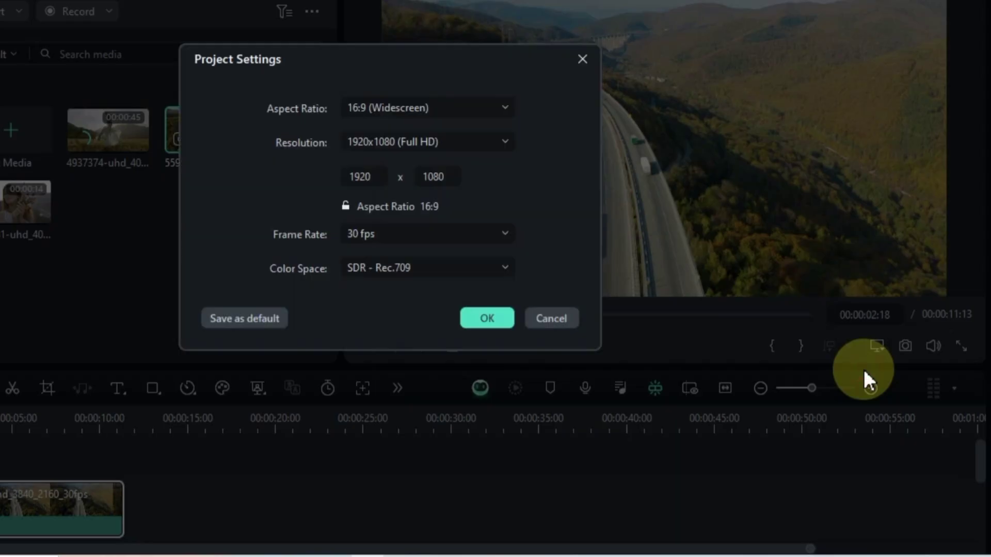
left_click(535, 187)
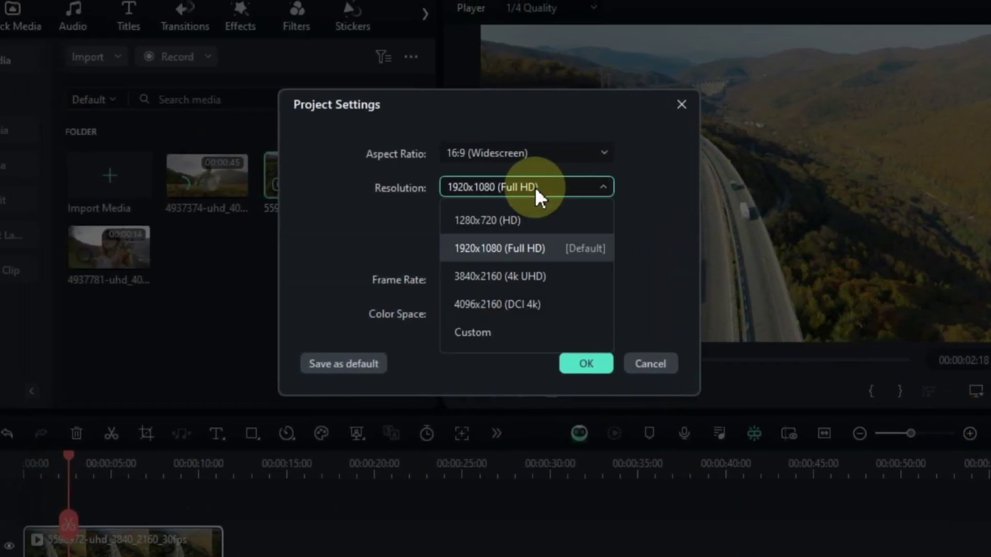
left_click(543, 223)
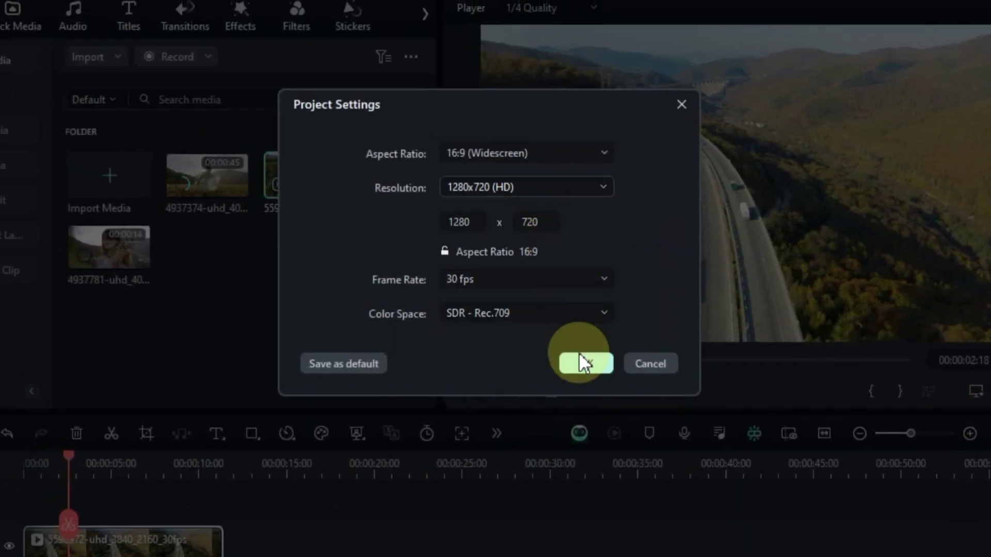
left_click(563, 280)
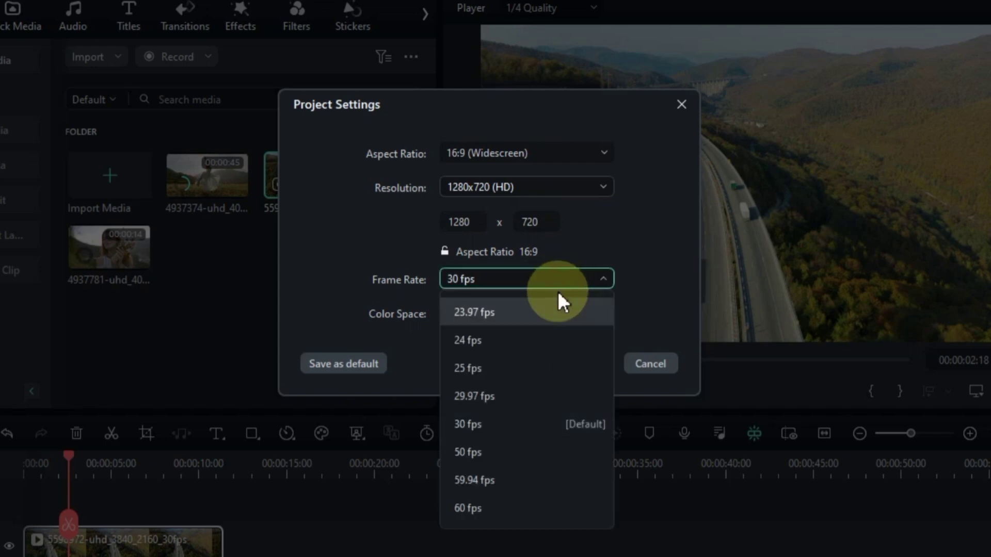
left_click(514, 313)
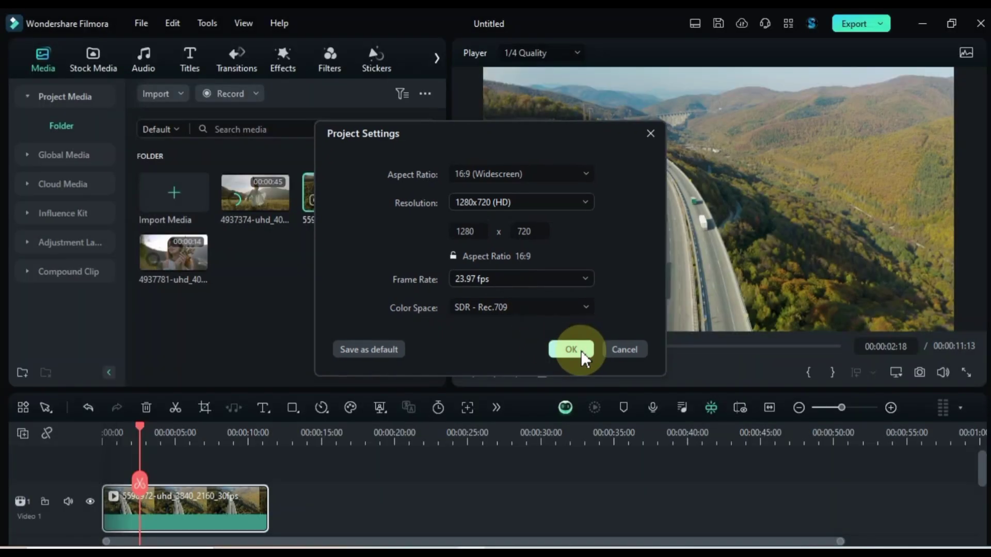
left_click(580, 351)
left_click_drag(147, 440, 147, 478)
- Split the highway clip at about two and six seconds
left_click(147, 482)
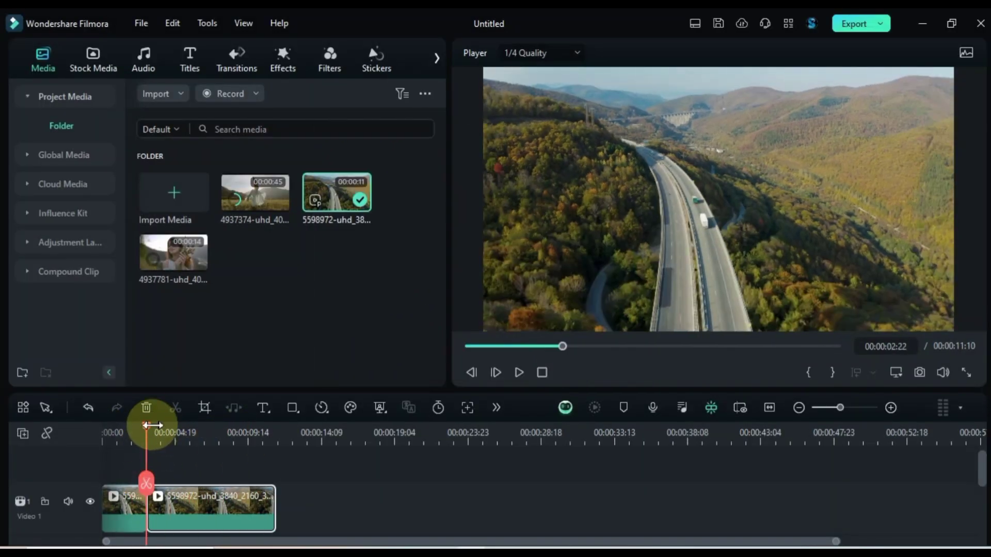
left_click(205, 444)
left_click(204, 482)
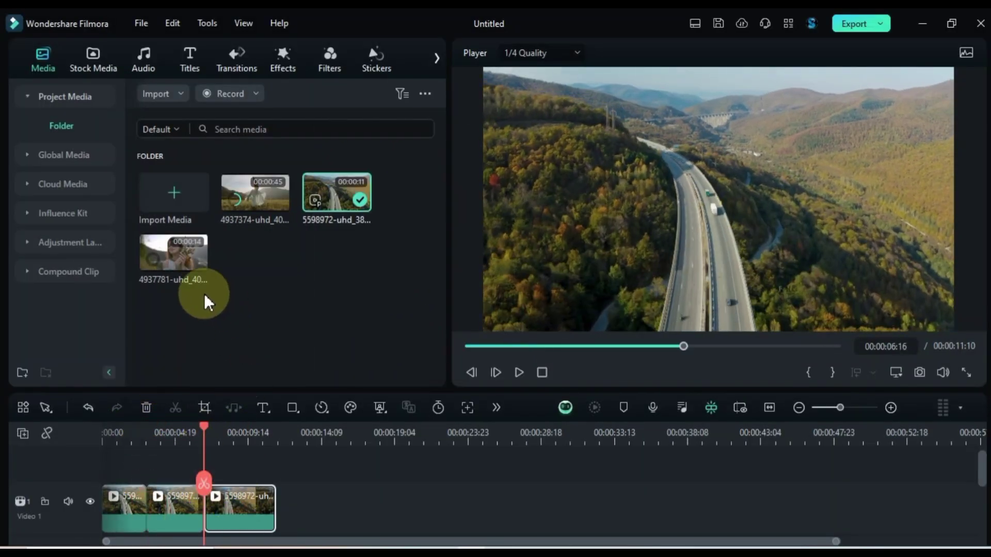
left_click(269, 428)
- Add the meadow dance footage to the timeline
left_click(198, 265)
left_click(586, 314)
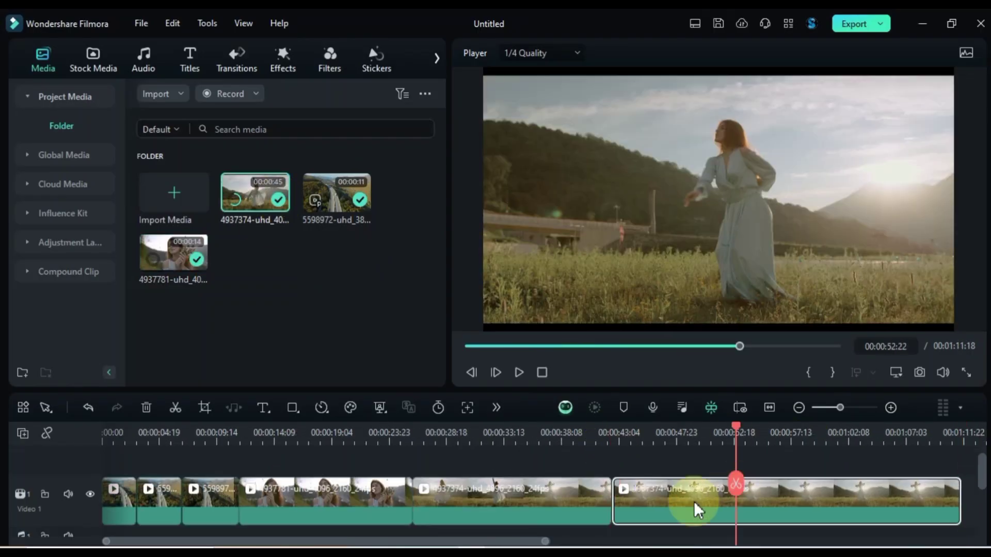
left_click(509, 433)
- Speed the last clip on the timeline up to Fast 2x
left_click(508, 482)
left_click(322, 407)
mouse_move(339, 320)
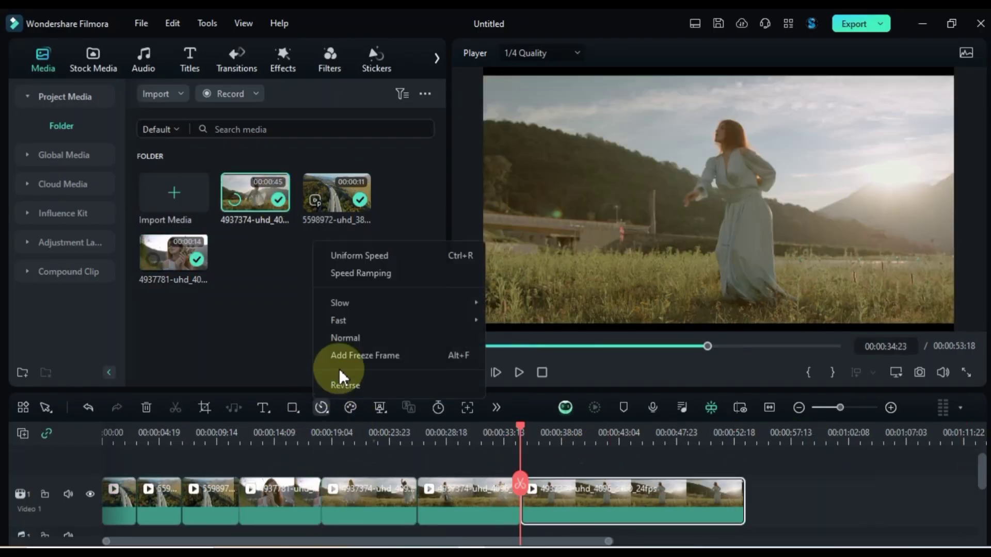
left_click(520, 321)
left_click(322, 408)
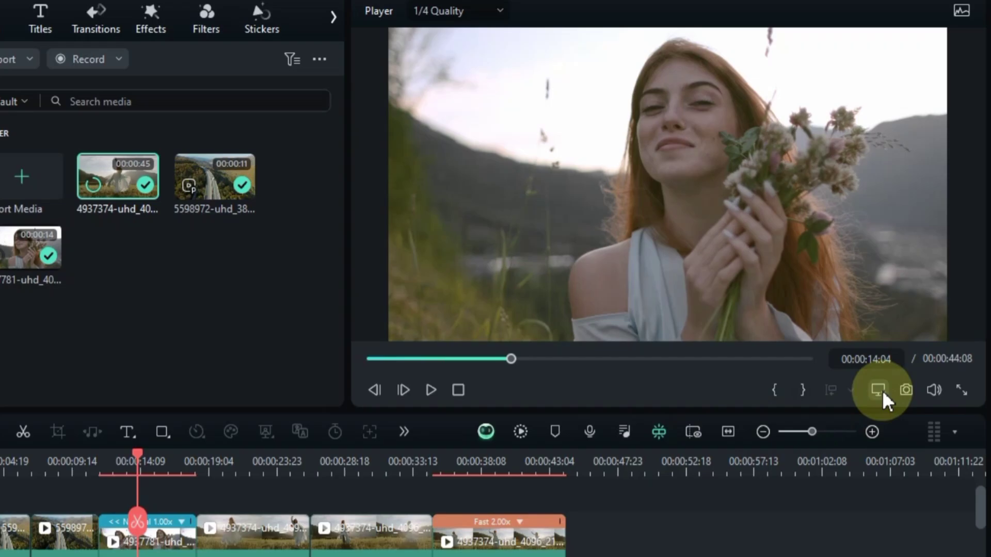
- Set Project Settings back to 3840x2160 (4K UHD) resolution at 30 fps
left_click(890, 386)
left_click(860, 420)
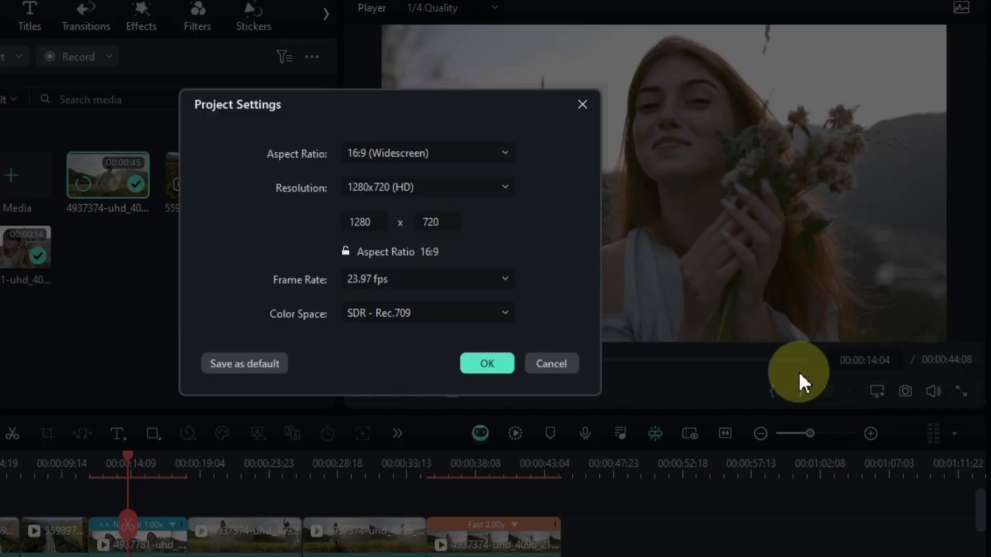
left_click(407, 191)
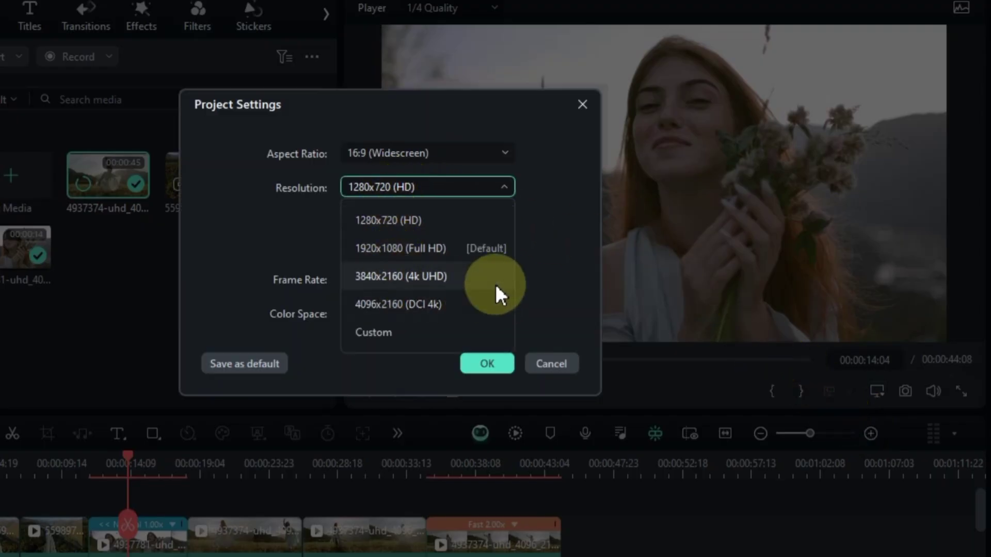
left_click(439, 277)
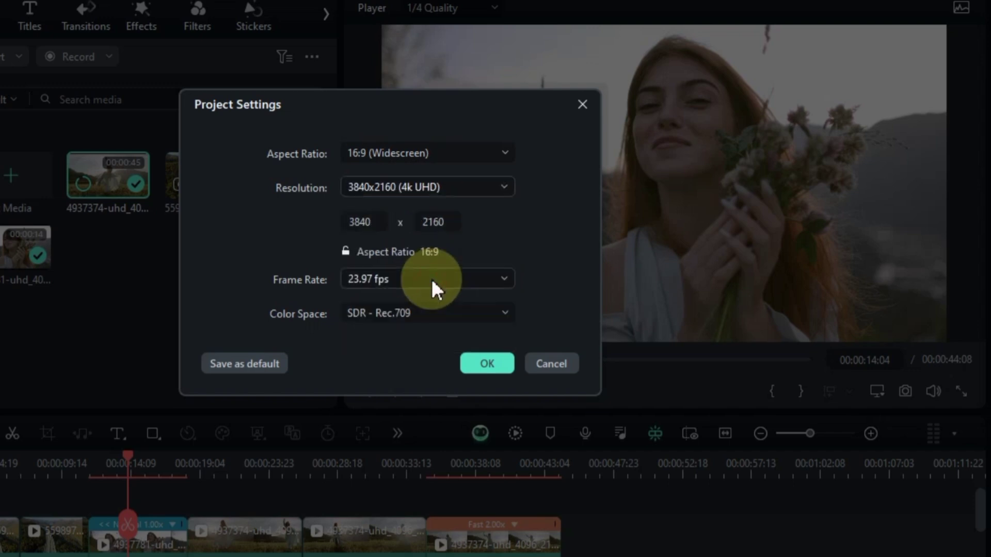
left_click(432, 279)
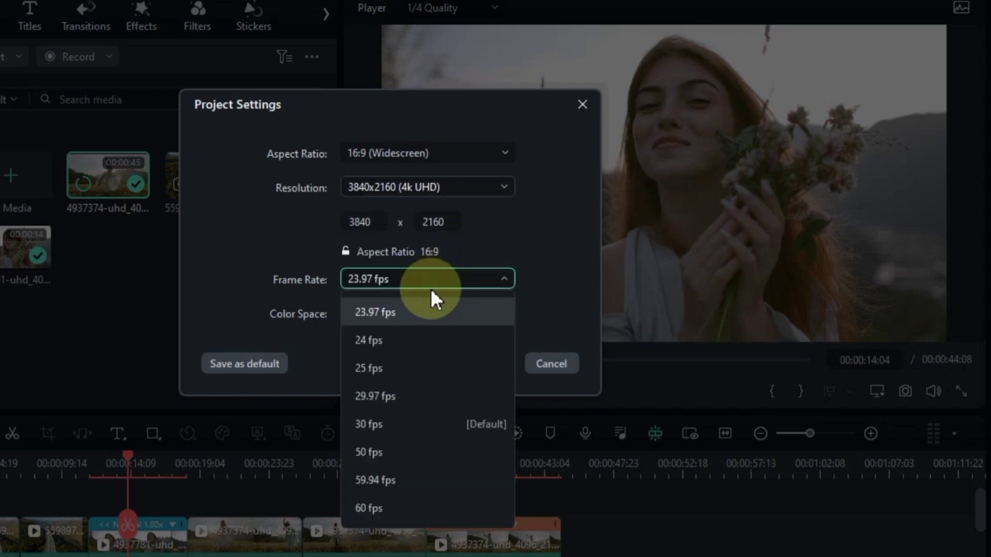
left_click(415, 419)
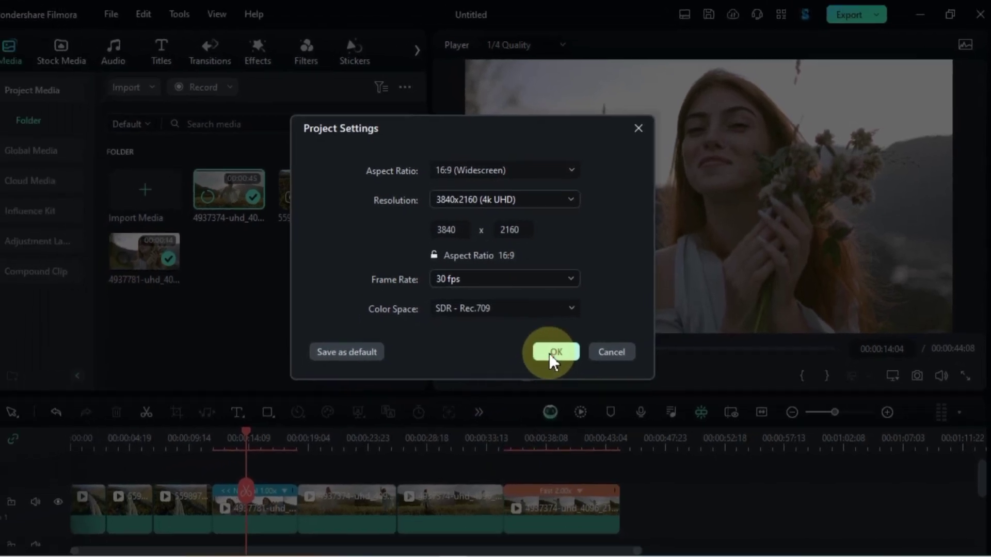
left_click(552, 353)
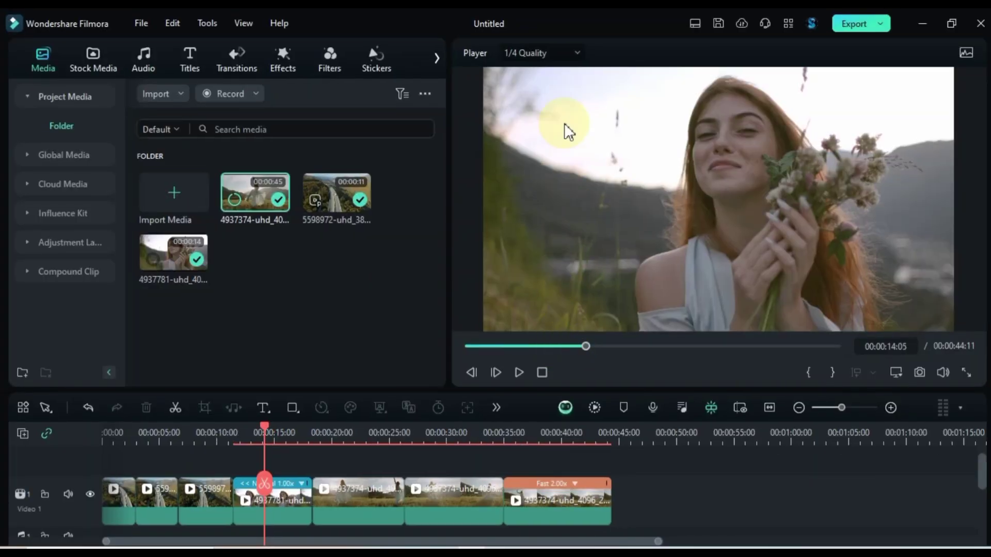
- Set preview playback to Full Quality and create proxies only above 3840 x 2160 in Performance preferences
left_click(540, 53)
left_click(552, 83)
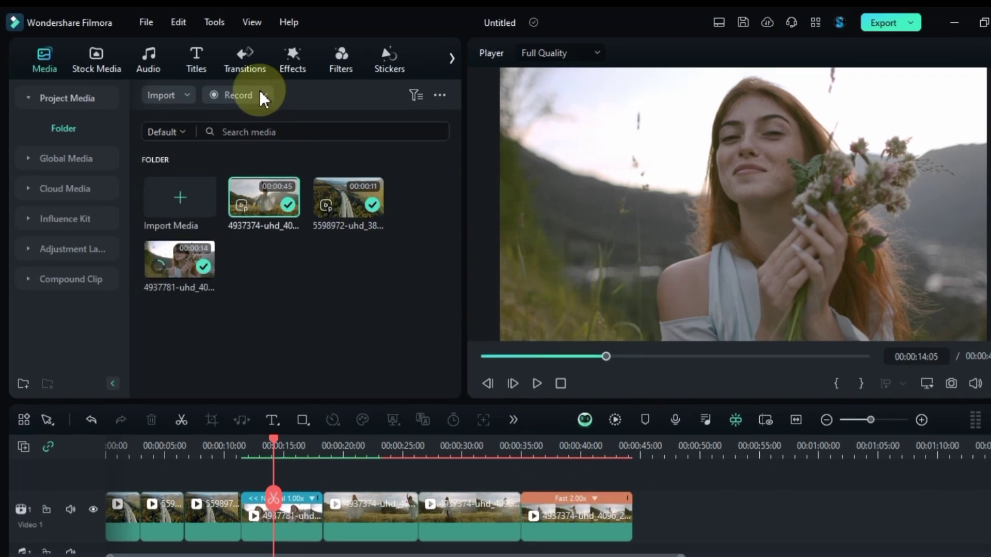
left_click(147, 22)
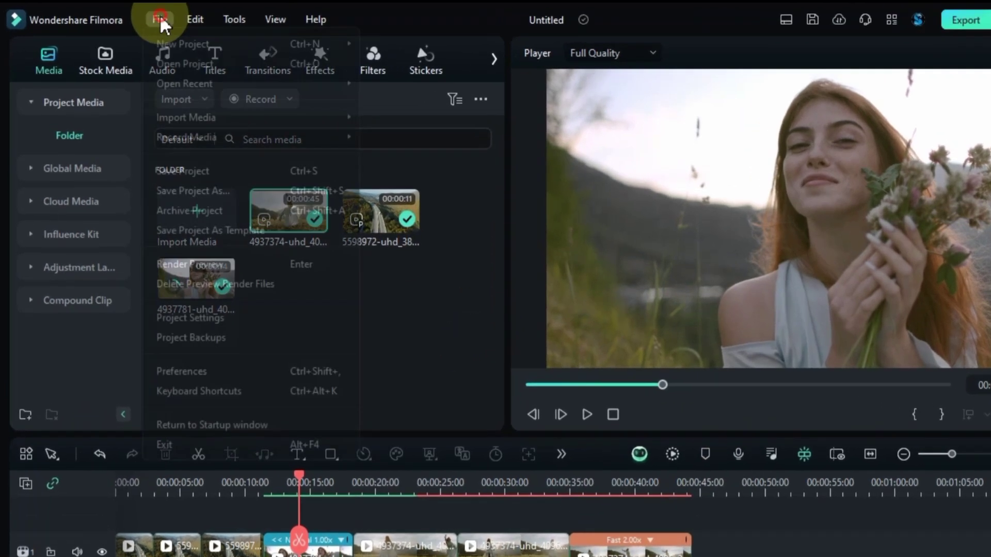
left_click(267, 388)
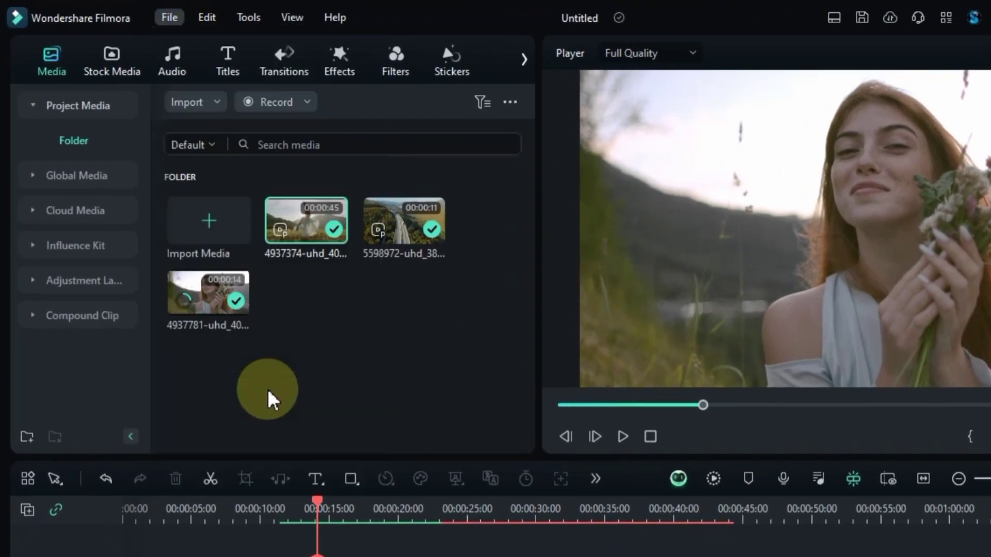
left_click(726, 66)
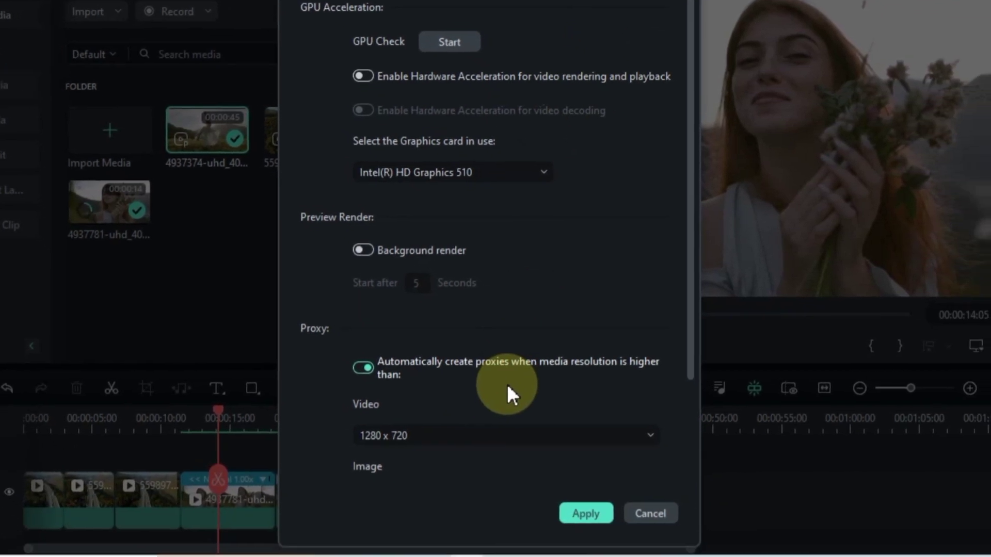
left_click(502, 433)
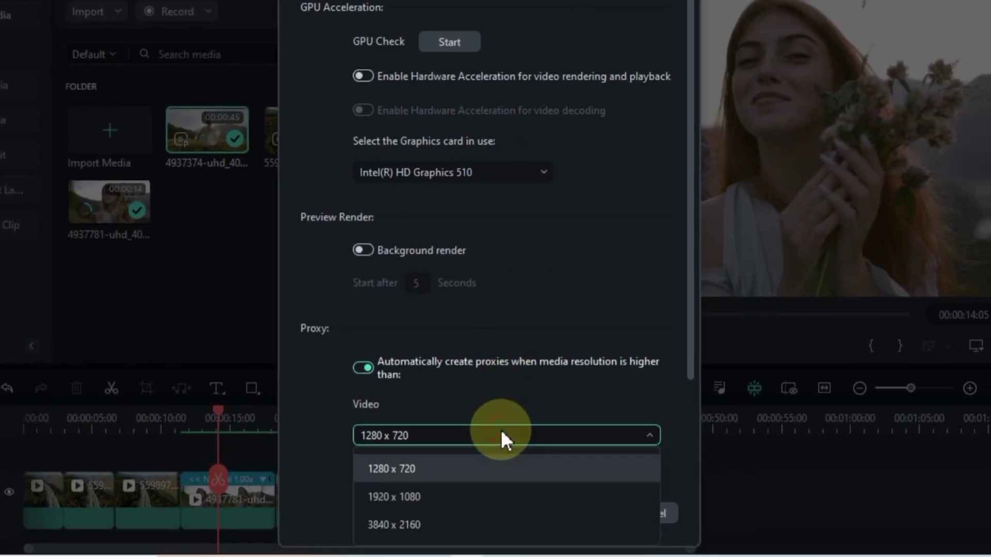
left_click(474, 525)
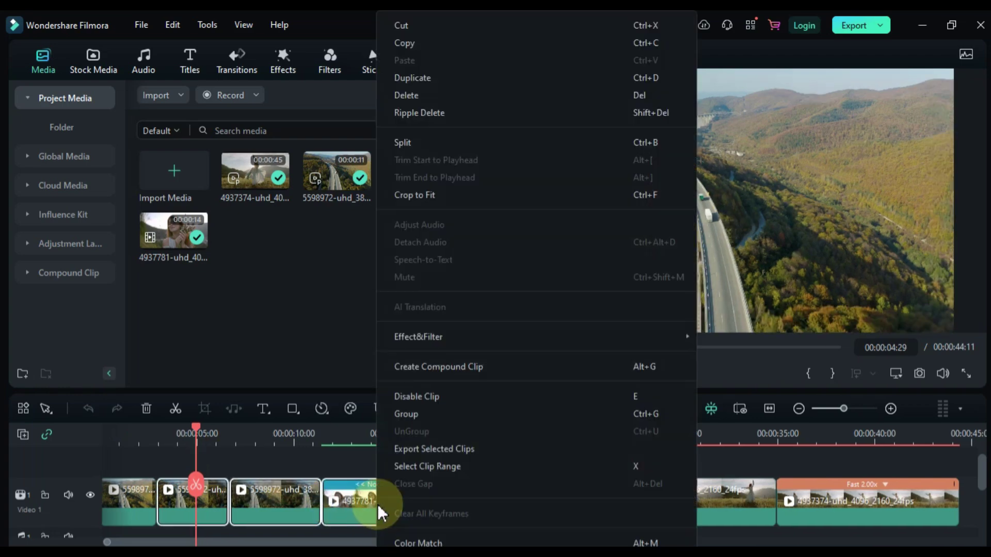
- Mark a range over the first three timeline clips, render it, and play it back
left_click(497, 465)
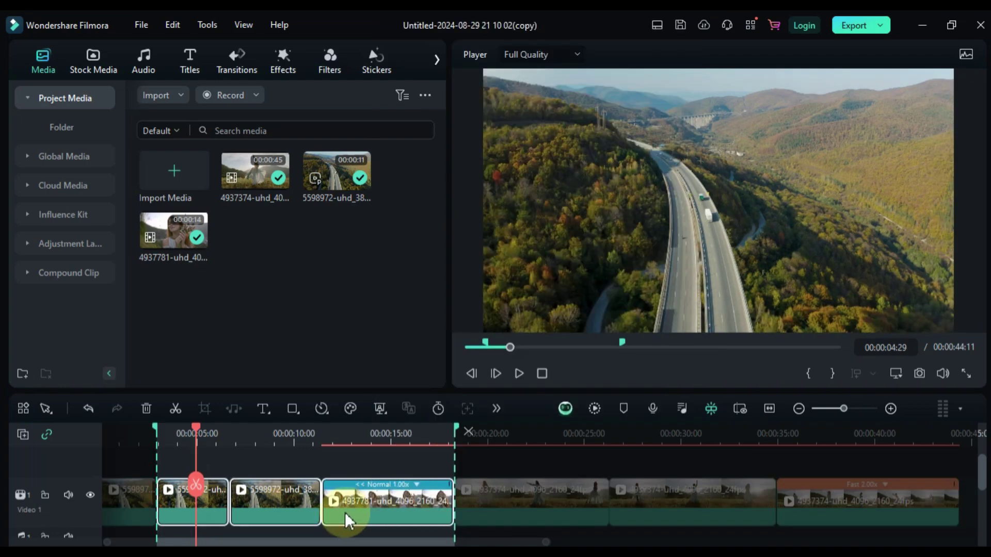
right_click(345, 514)
scroll(399, 491, "down", 2)
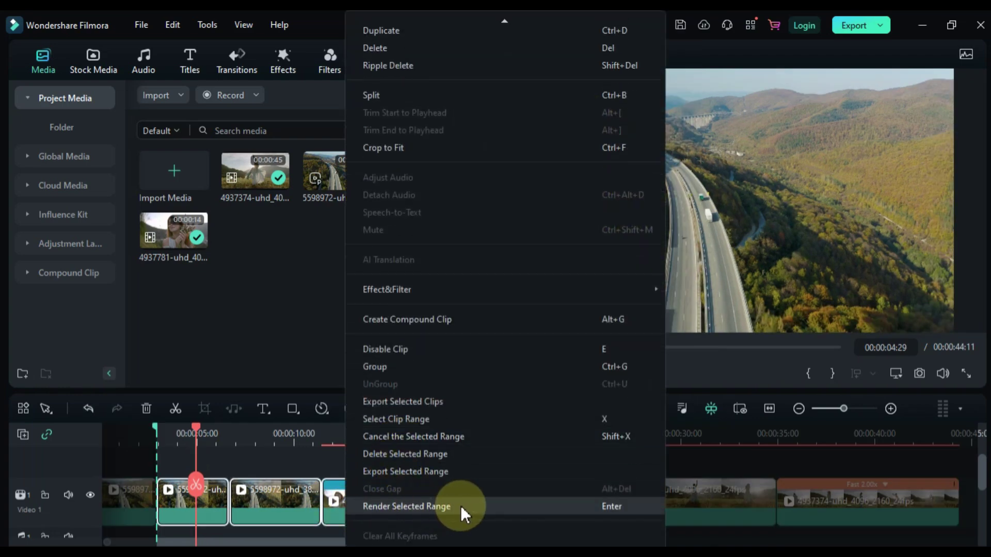
left_click(505, 506)
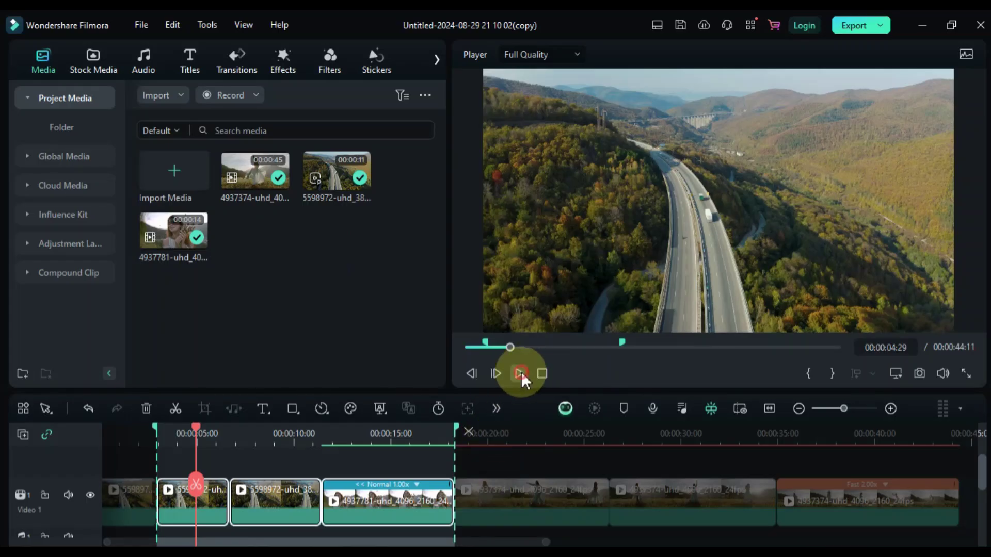
left_click(520, 372)
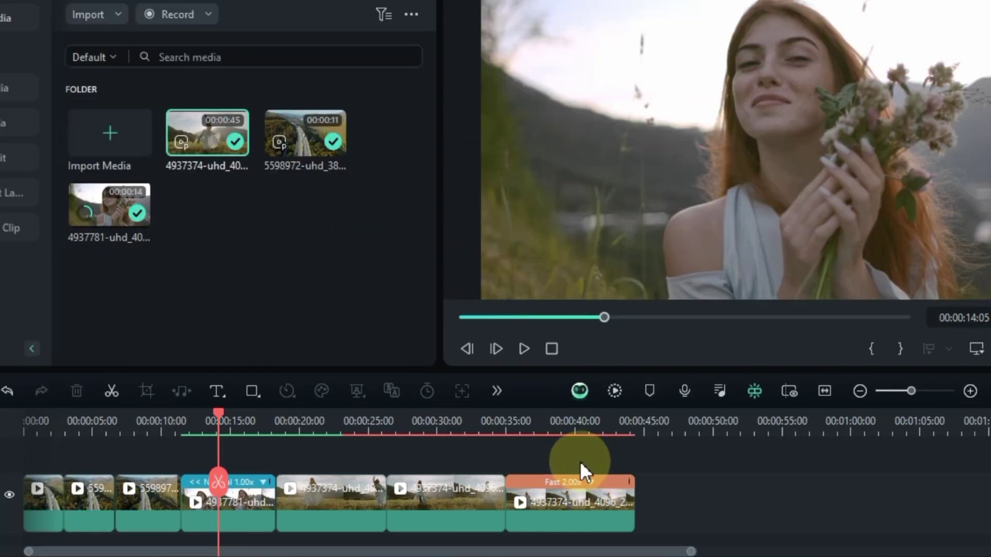
- Render the full timeline preview, then play it, jumping to about 20, 30 and 34 seconds
left_click(594, 409)
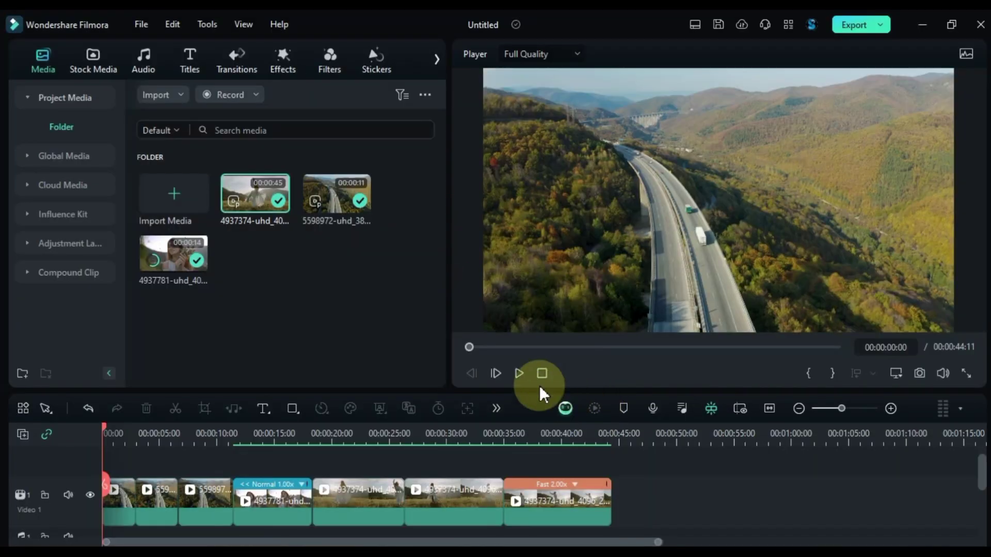
left_click(519, 373)
left_click(332, 443)
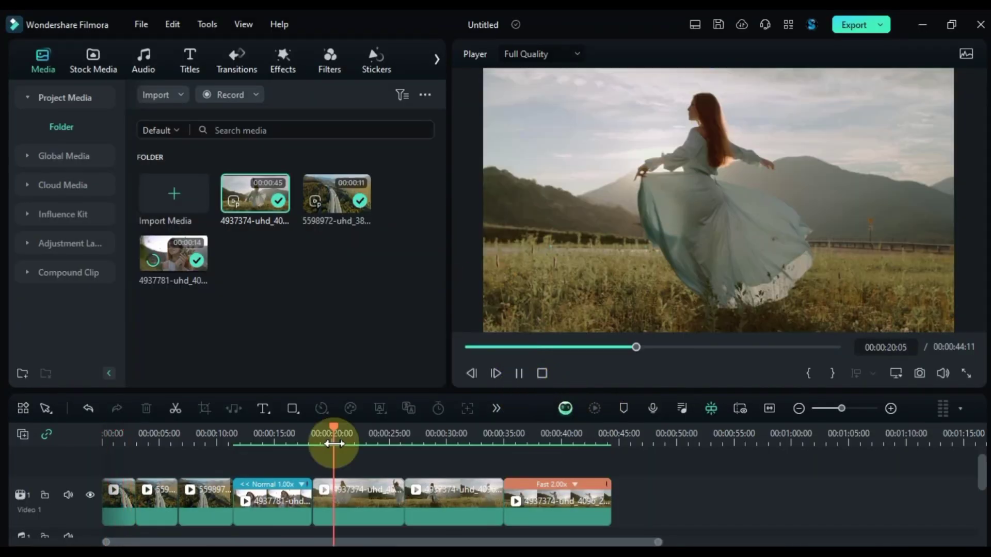
left_click(437, 443)
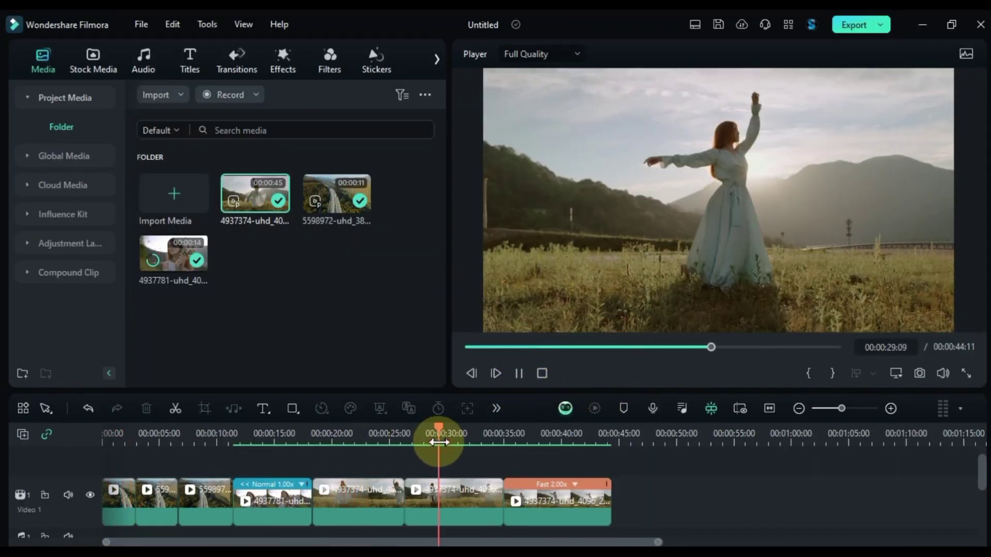
left_click(492, 442)
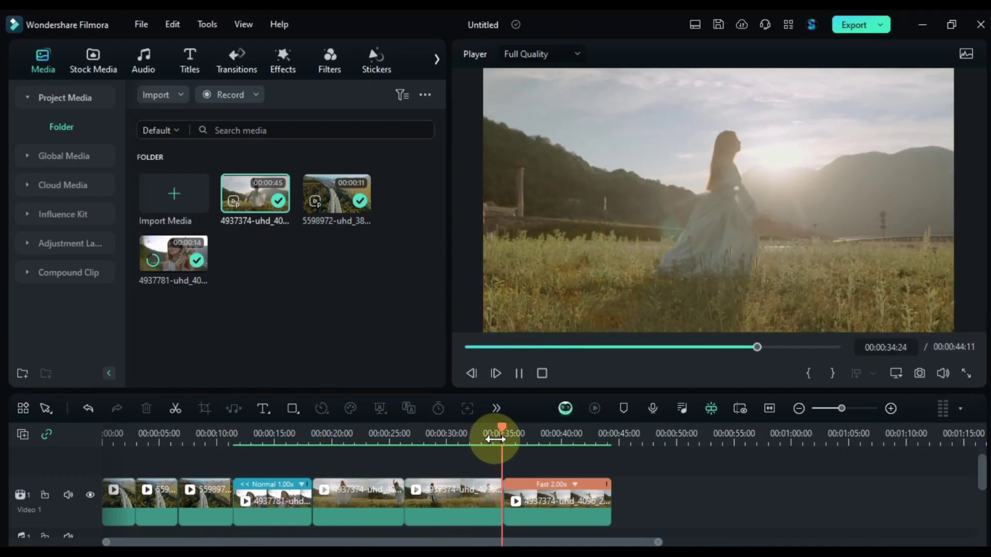